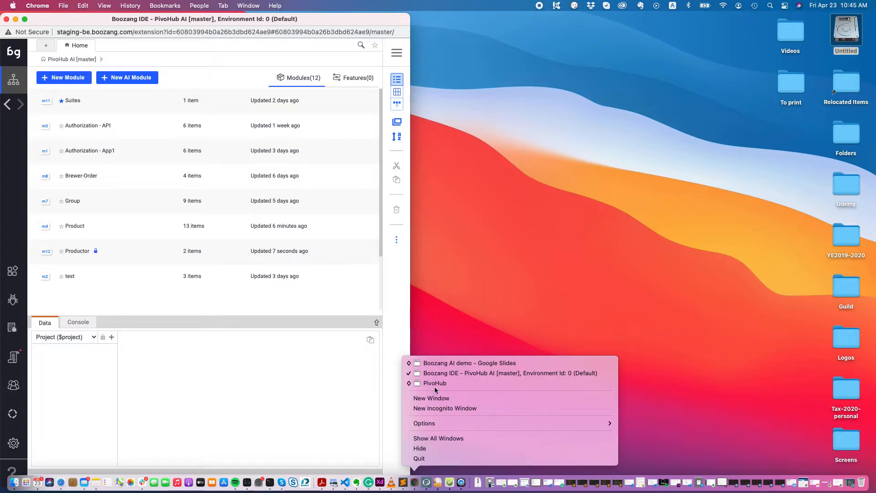
# Step: Check Productor's module info and select its URL /{{$project.$curUser.brewer}}/profile for copying
pyautogui.click(435, 384)
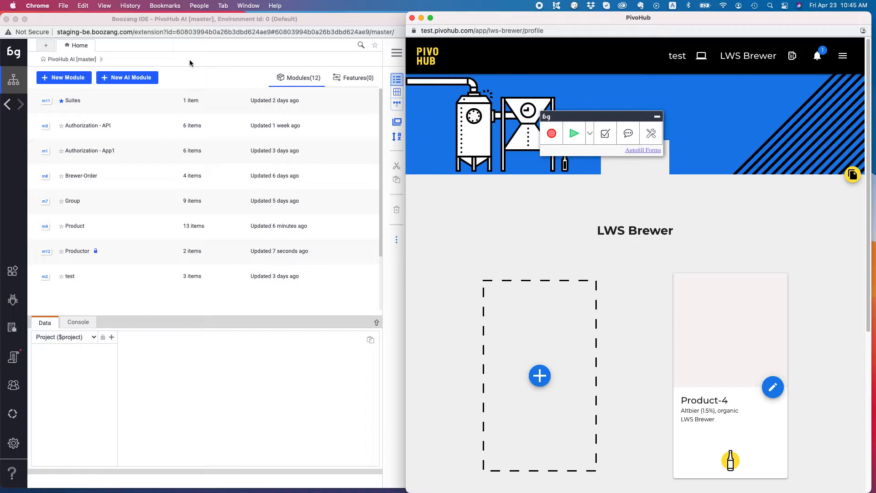
pyautogui.click(216, 58)
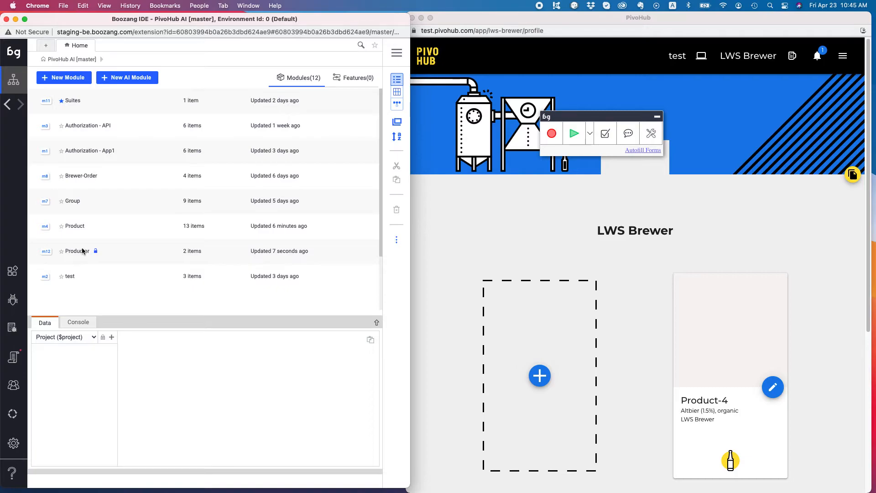
pyautogui.click(83, 250)
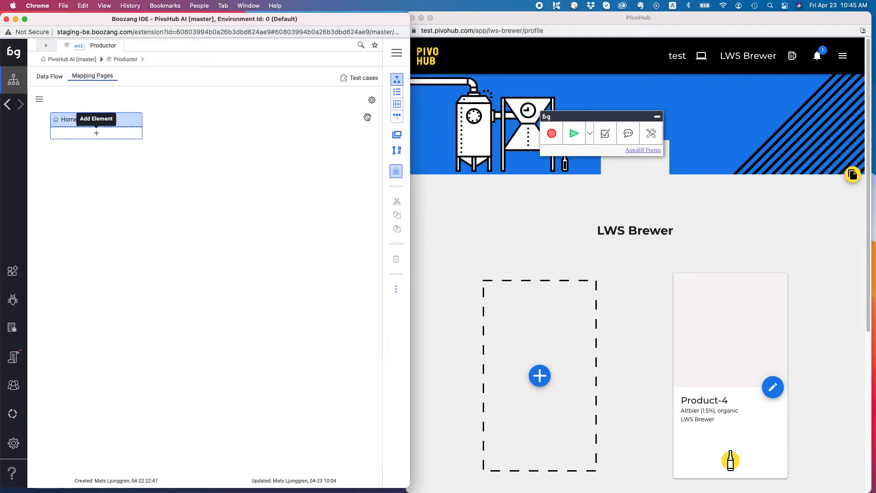
pyautogui.click(396, 93)
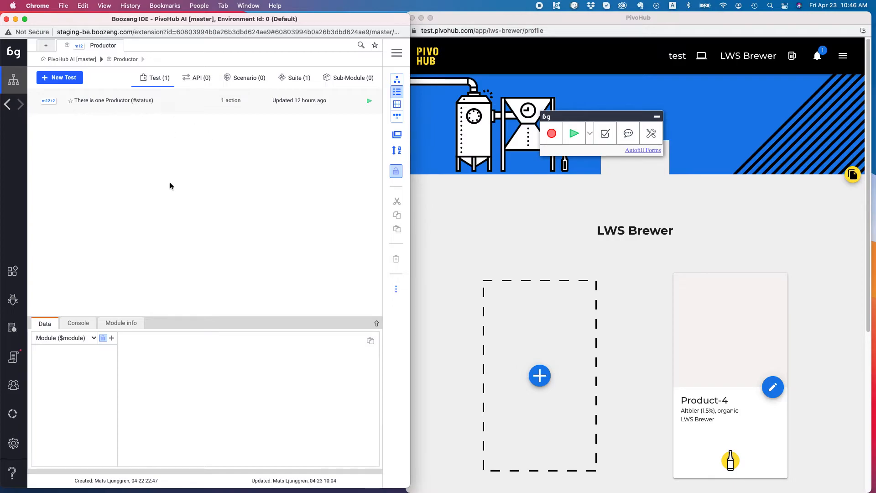
pyautogui.click(119, 323)
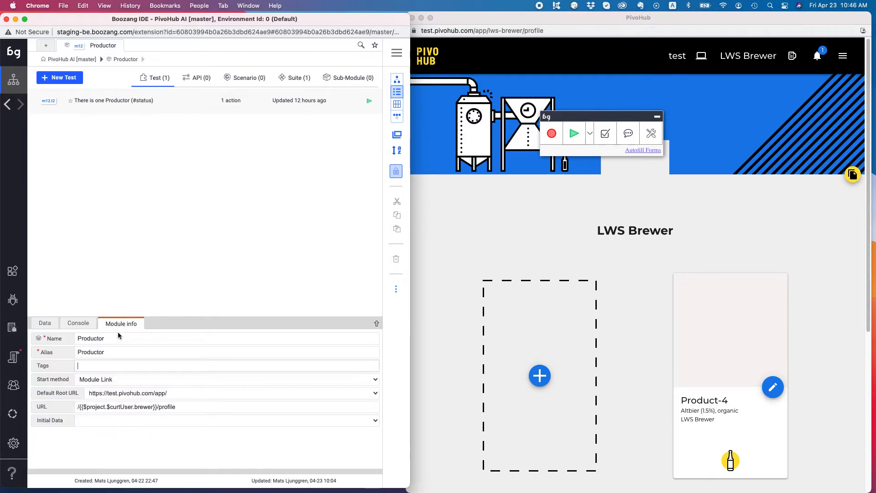
pyautogui.tripleClick(123, 404)
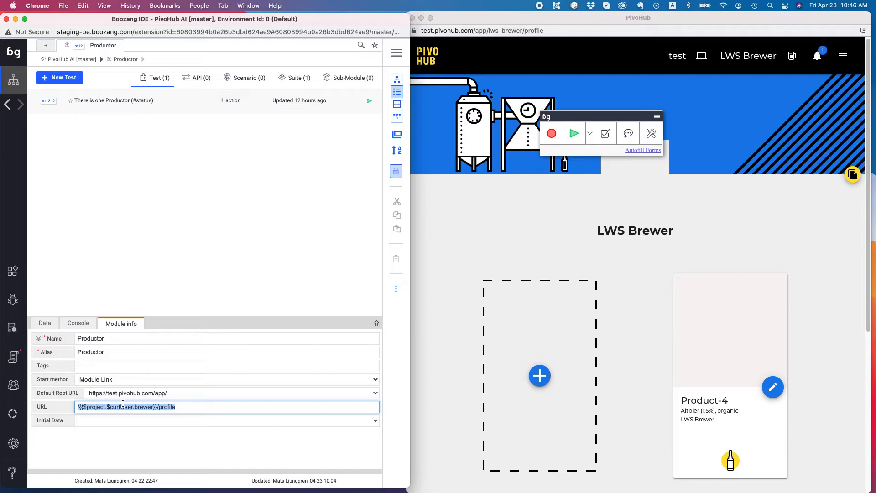
pyautogui.click(67, 60)
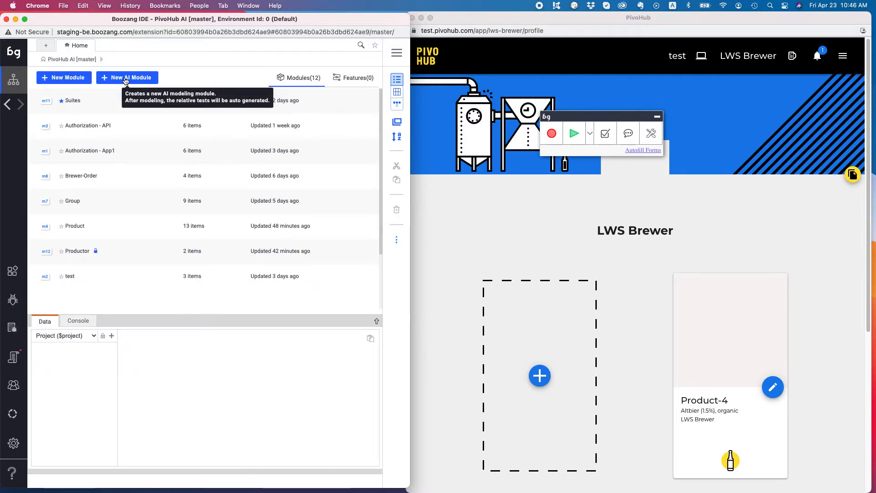
# Step: Create a data module named Productim using the copied Productor URL
pyautogui.click(126, 80)
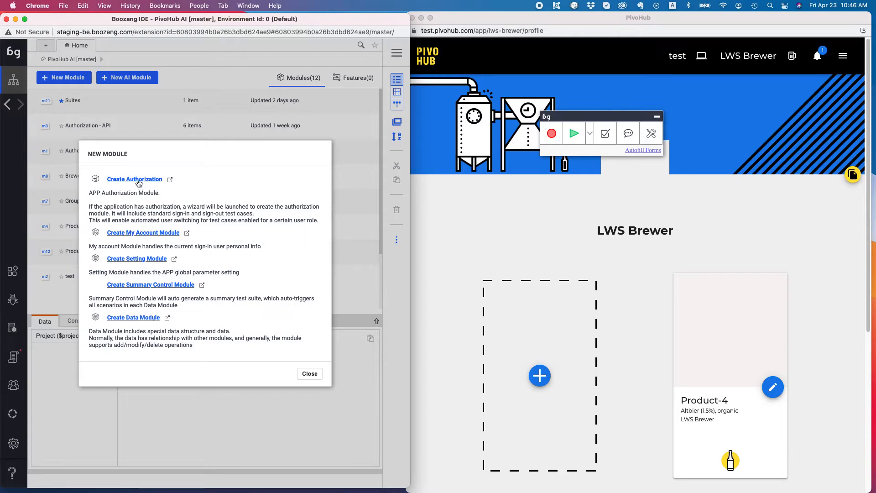
pyautogui.click(146, 318)
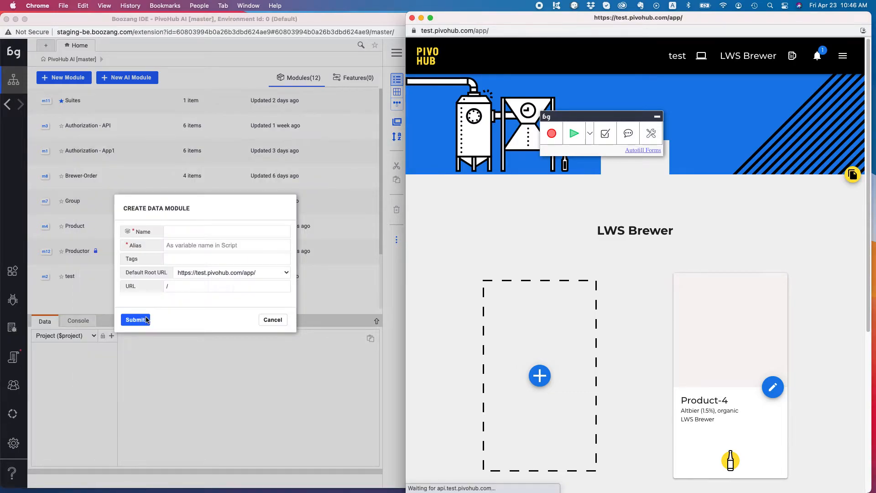
pyautogui.click(181, 234)
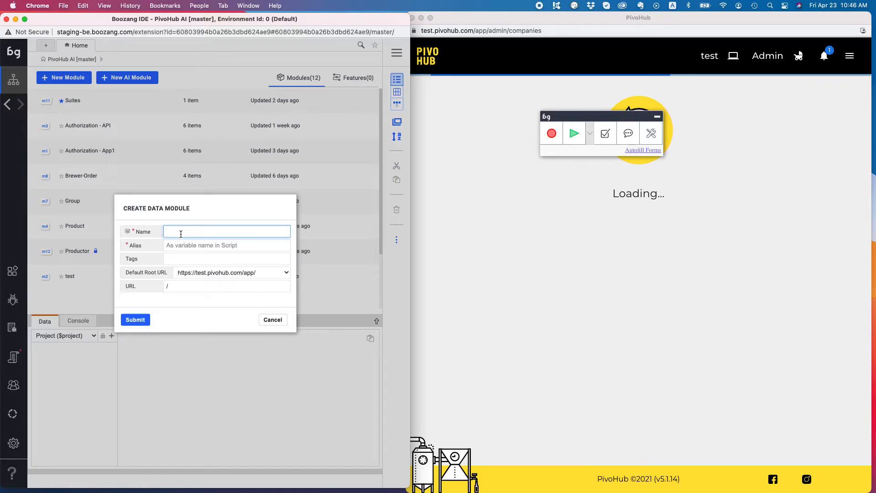
pyautogui.write('oductim')
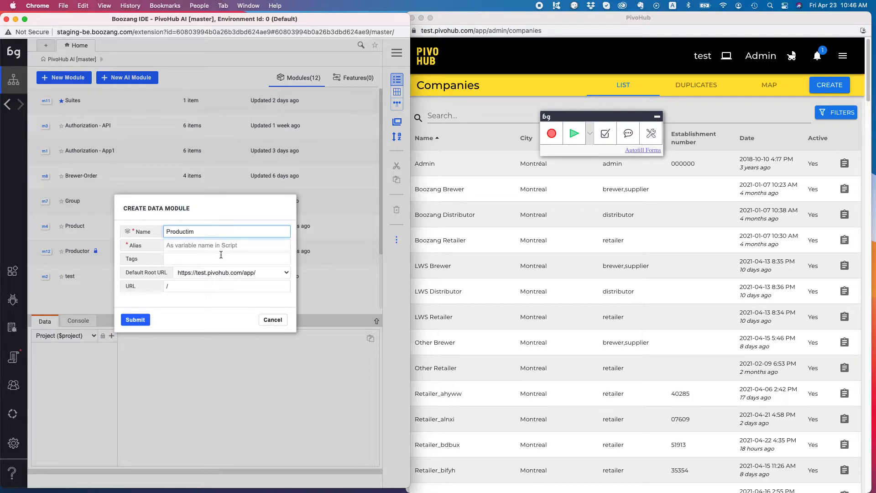
pyautogui.click(177, 283)
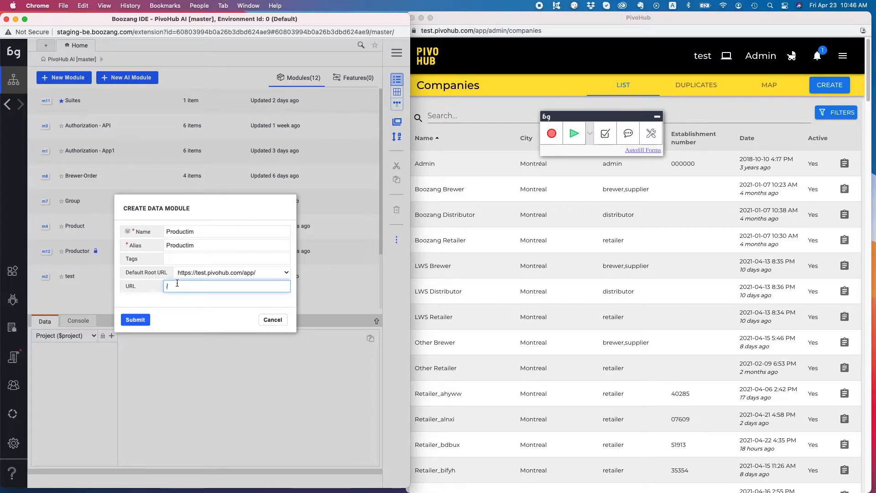
pyautogui.press('super+v')
pyautogui.click(133, 320)
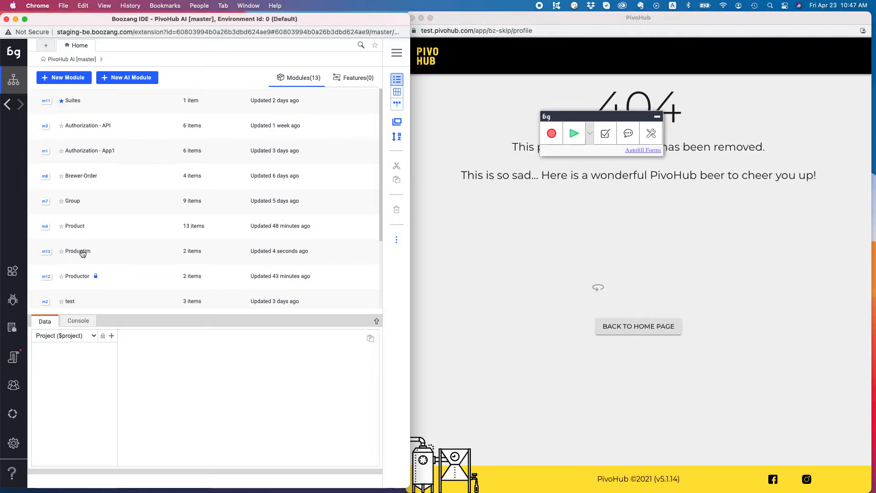
# Step: Open the new Productim module and return to its page mapping view
pyautogui.click(82, 252)
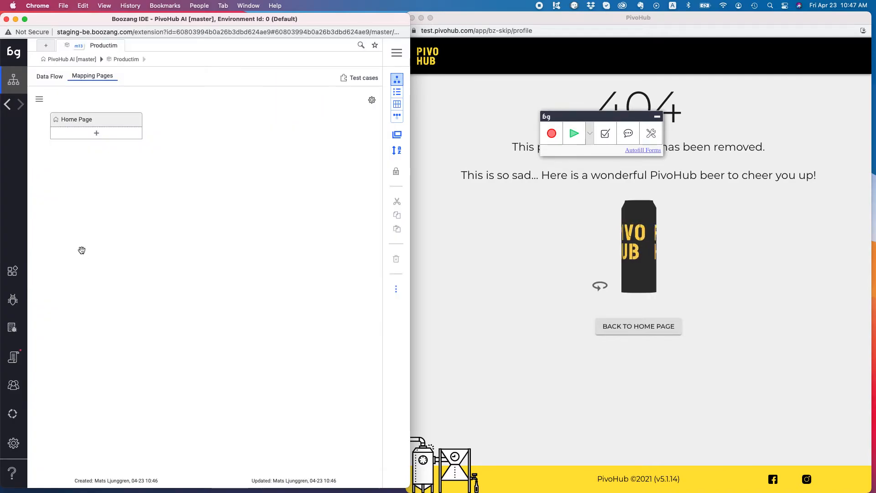
pyautogui.click(398, 93)
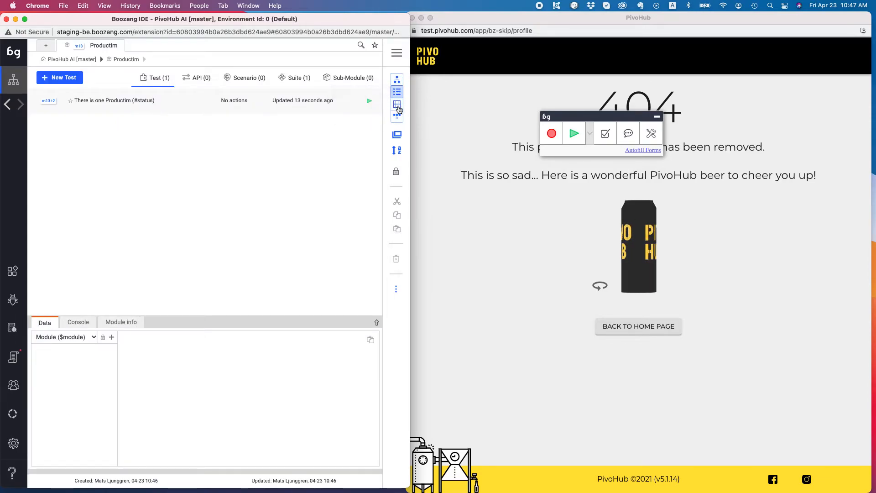
pyautogui.click(397, 104)
pyautogui.click(398, 117)
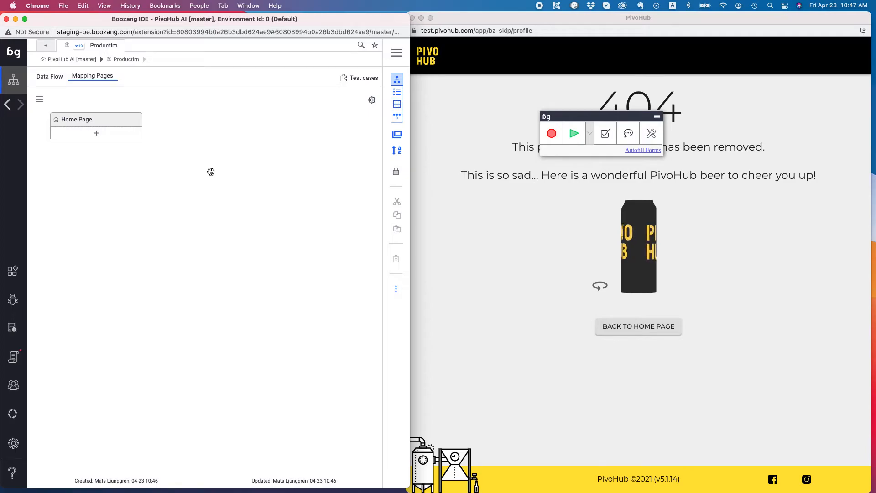
# Step: Set the Home Page start method to Module Link and reload the app at the brewer profile
pyautogui.click(88, 124)
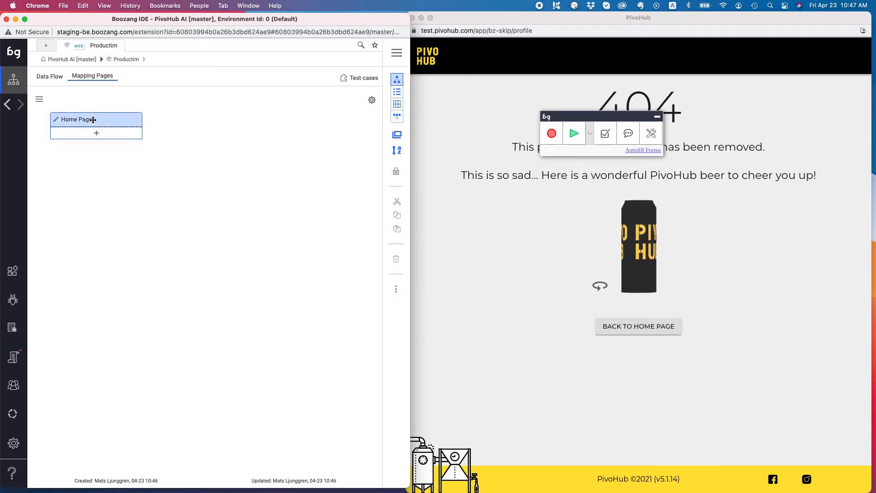
pyautogui.click(57, 121)
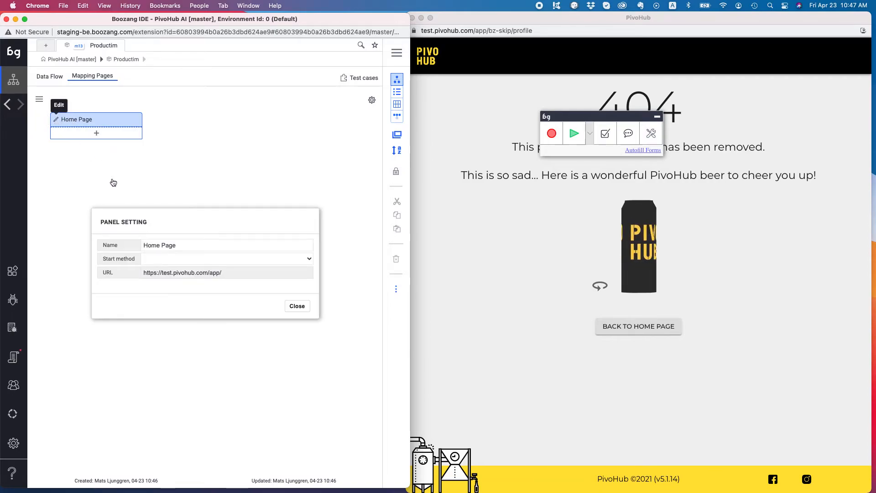
pyautogui.click(221, 258)
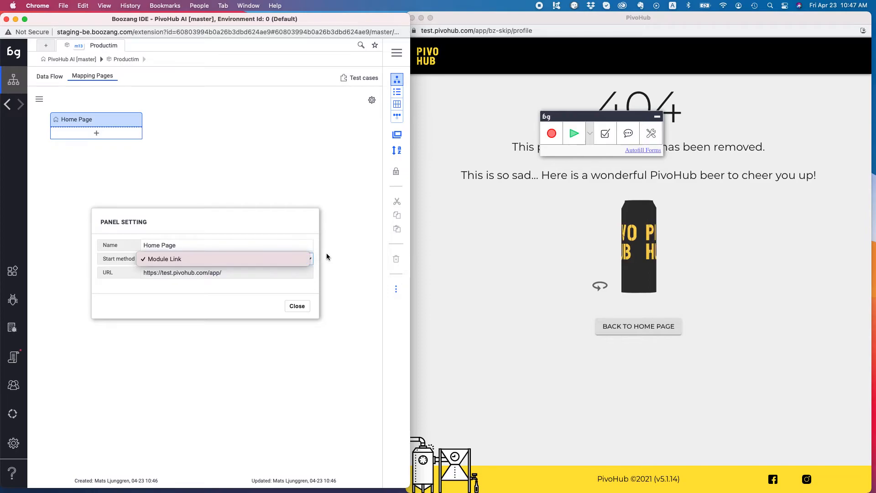
pyautogui.click(219, 259)
pyautogui.click(296, 306)
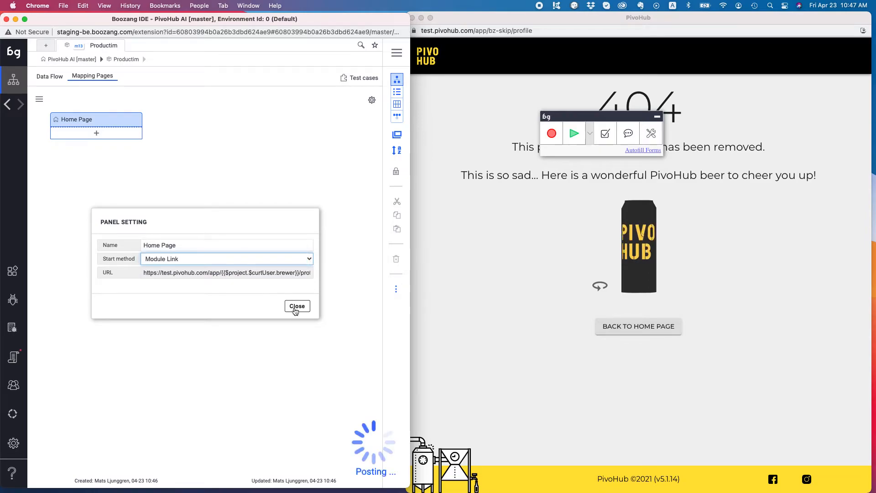
pyautogui.click(396, 134)
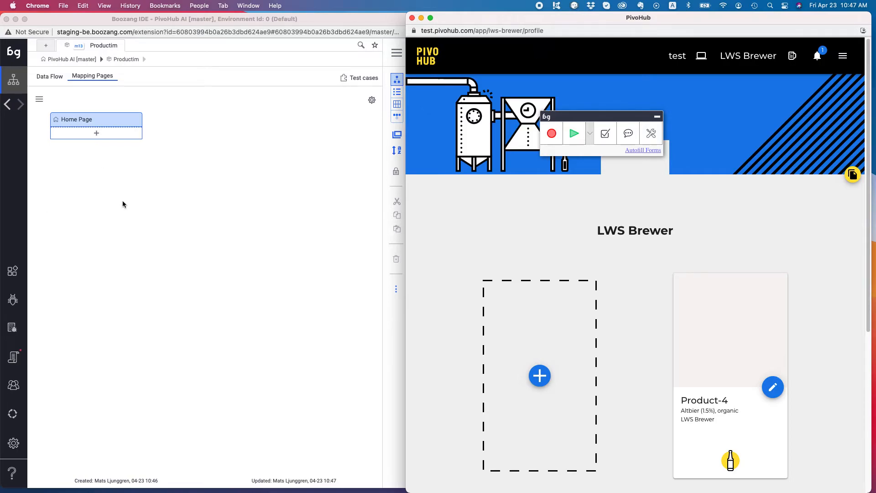
# Step: Map the profile's add-product button as a Create Productim element and try its path to the form
pyautogui.click(97, 133)
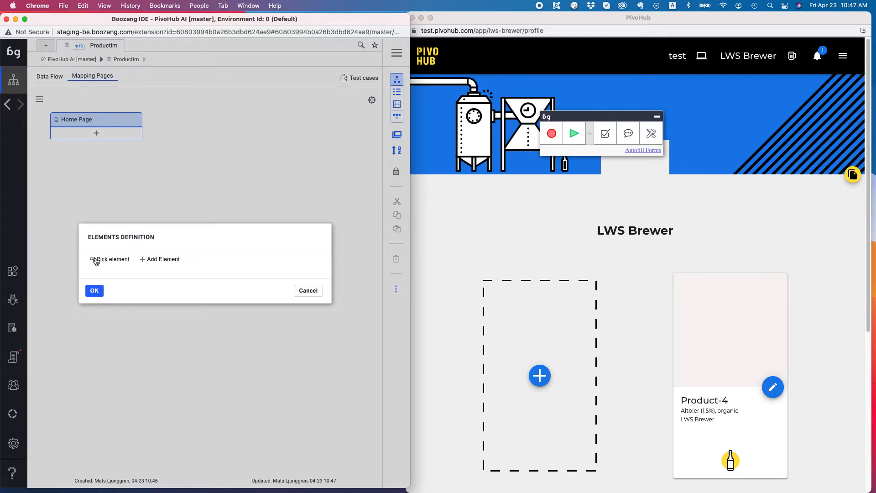
pyautogui.click(95, 258)
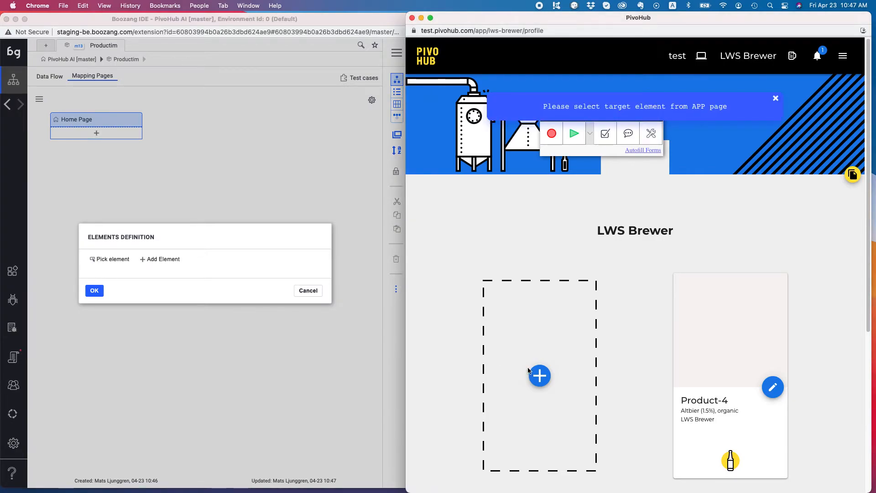
pyautogui.click(550, 384)
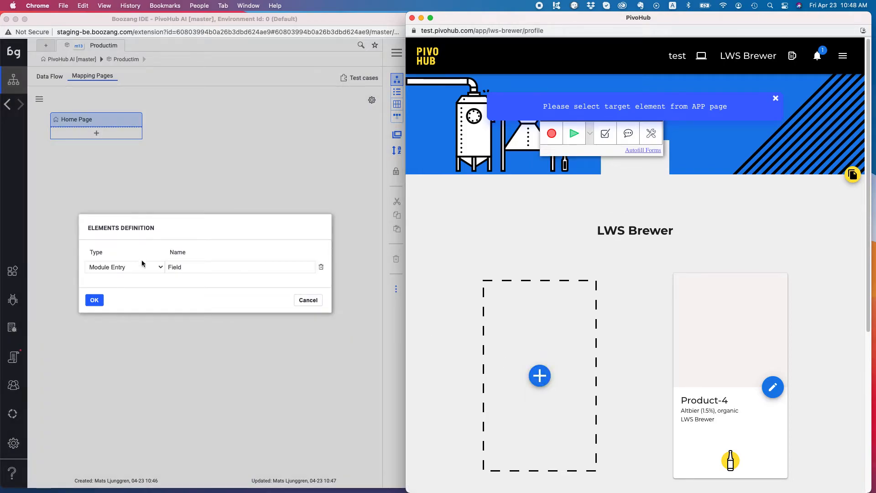
pyautogui.click(145, 268)
pyautogui.click(146, 268)
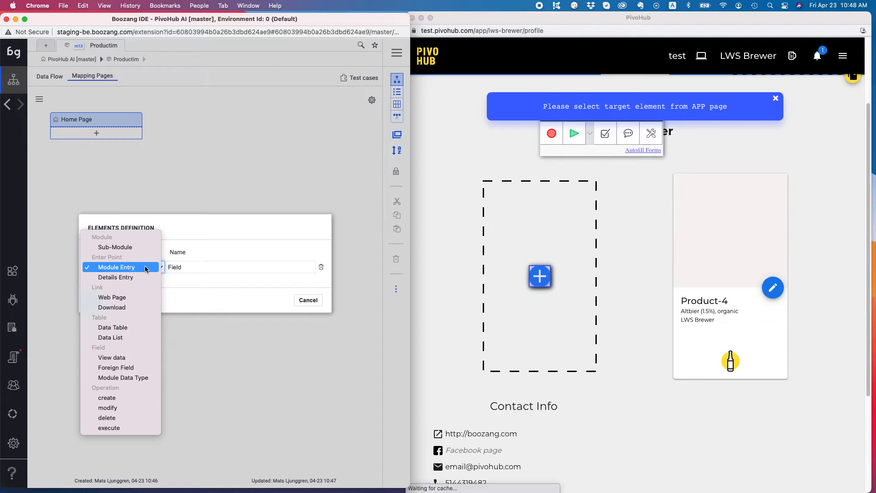
pyautogui.click(119, 397)
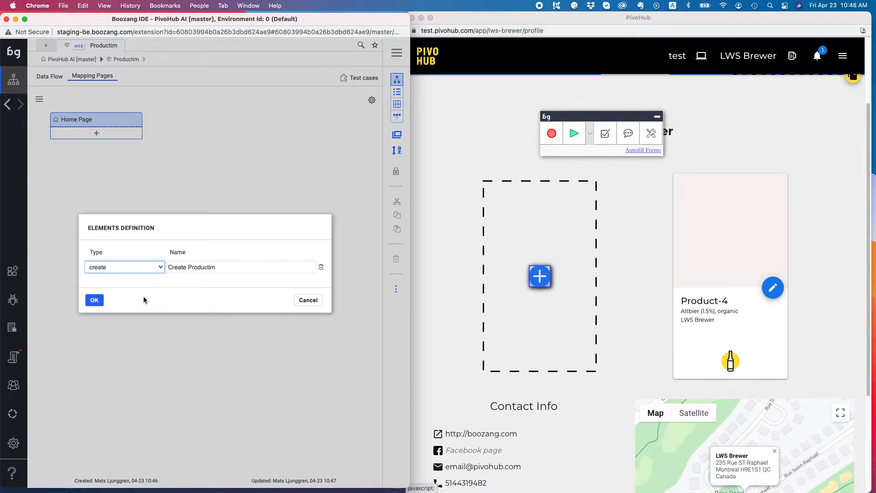
pyautogui.click(94, 300)
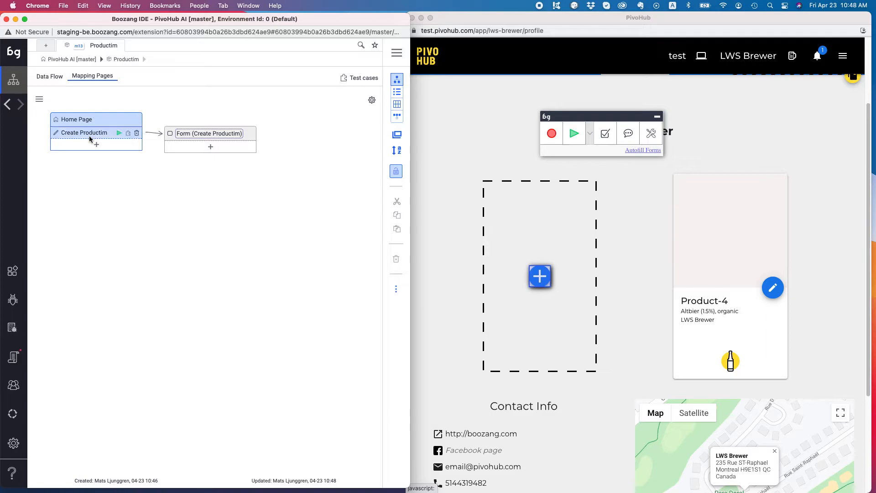
pyautogui.moveTo(227, 133)
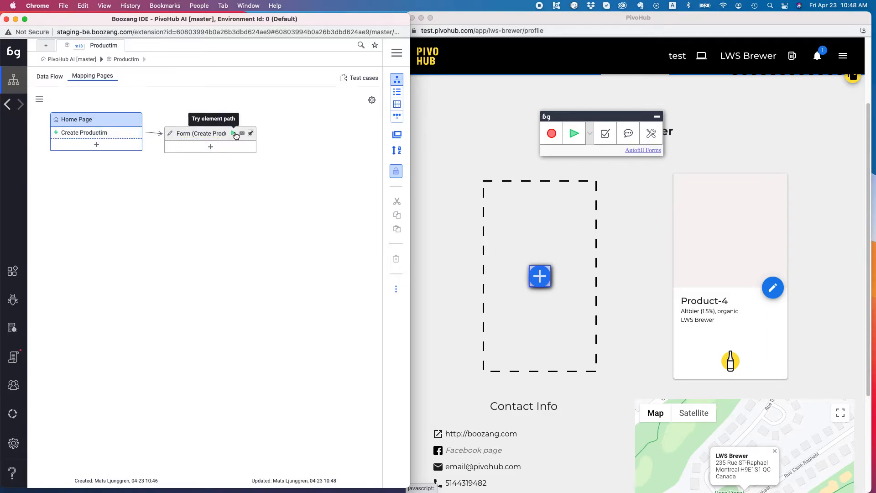
pyautogui.click(234, 134)
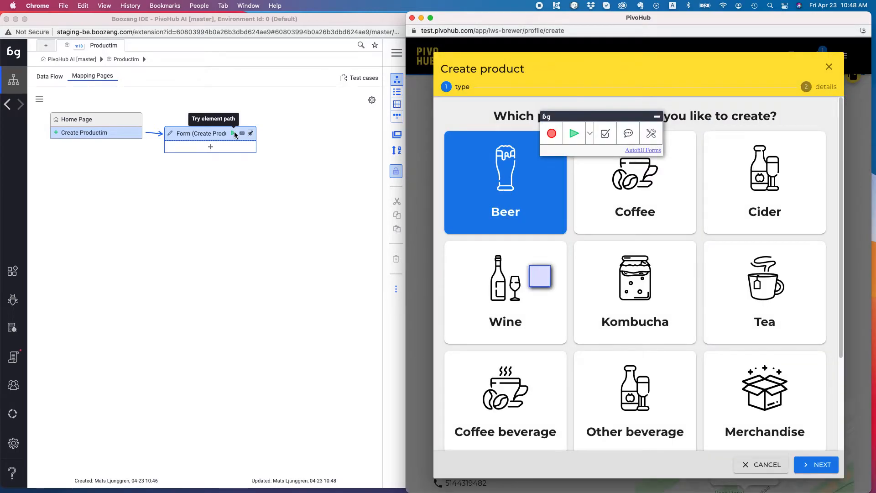
# Step: Add a $type element to the Create Productim form by picking the Beer tile
pyautogui.click(211, 146)
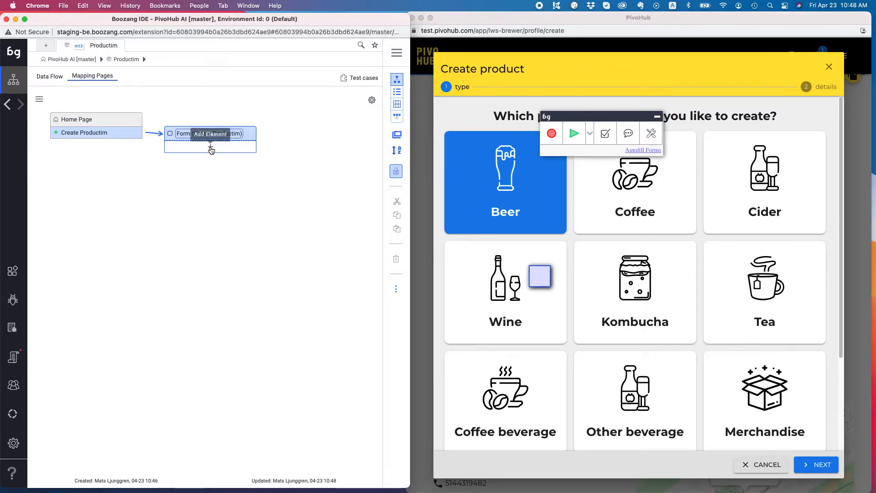
pyautogui.click(109, 259)
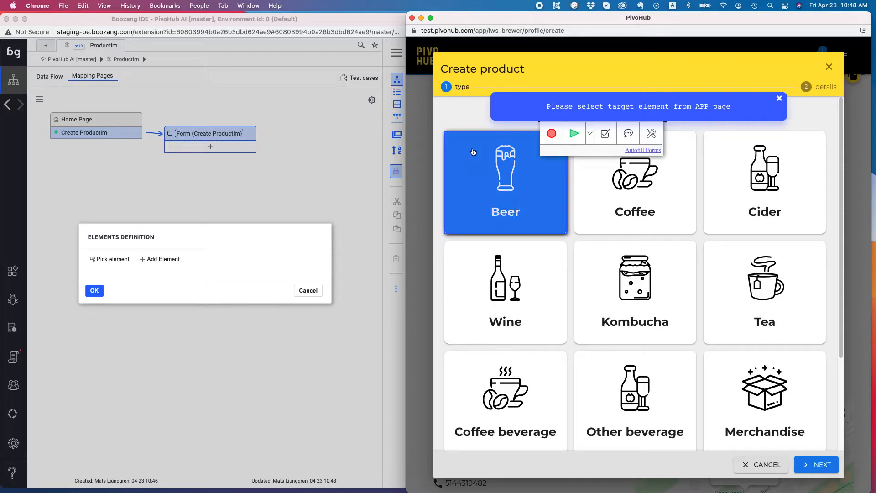
pyautogui.click(451, 138)
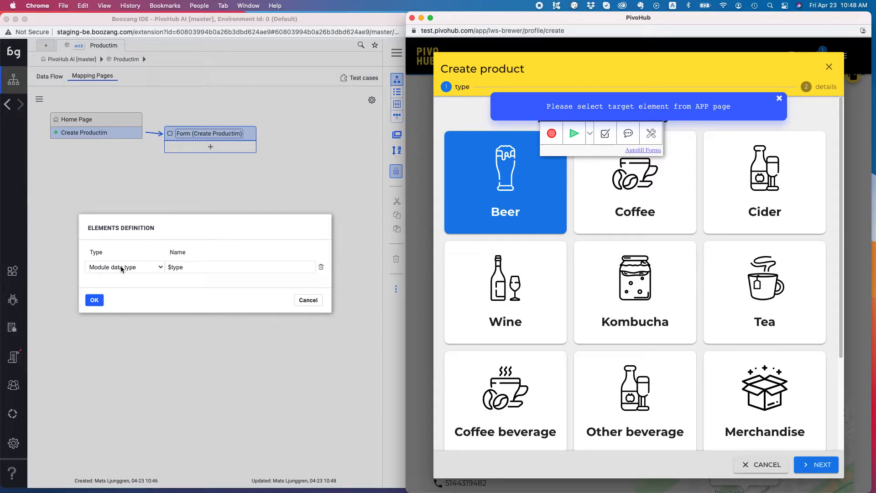
pyautogui.click(93, 301)
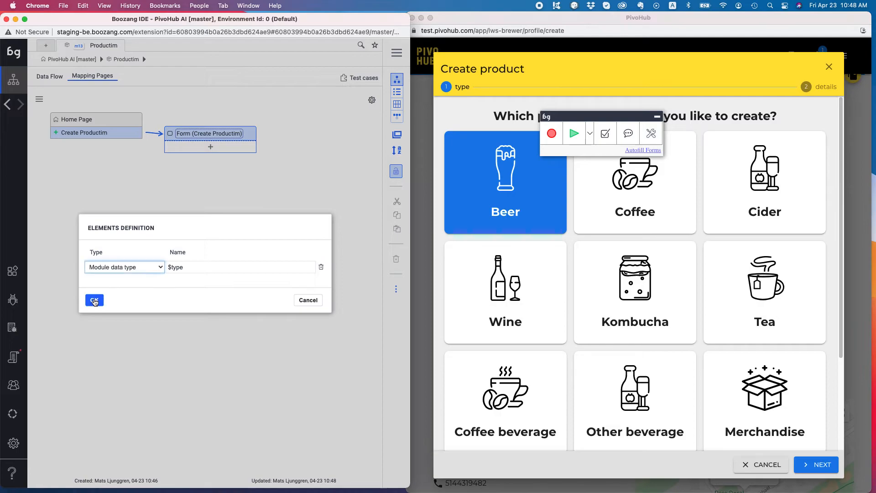
pyautogui.click(94, 301)
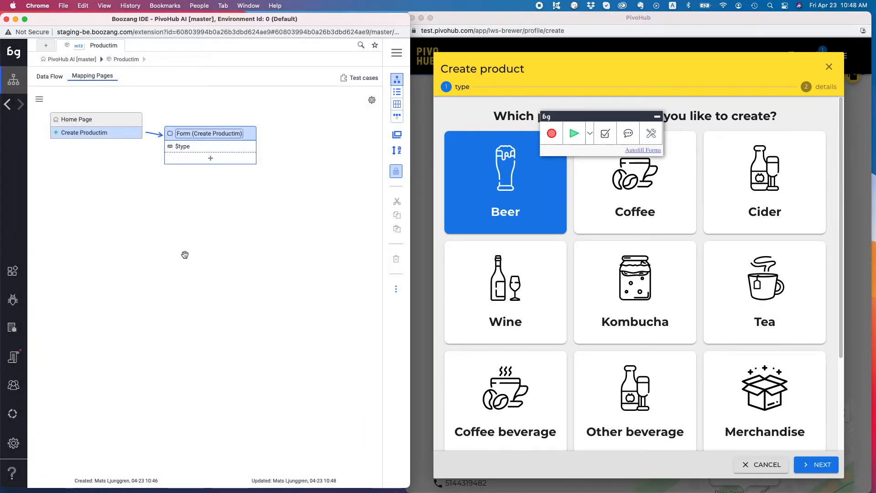
# Step: Map the NEXT action to a new Form (NEXT) page, test it, and begin picking its elements
pyautogui.click(211, 158)
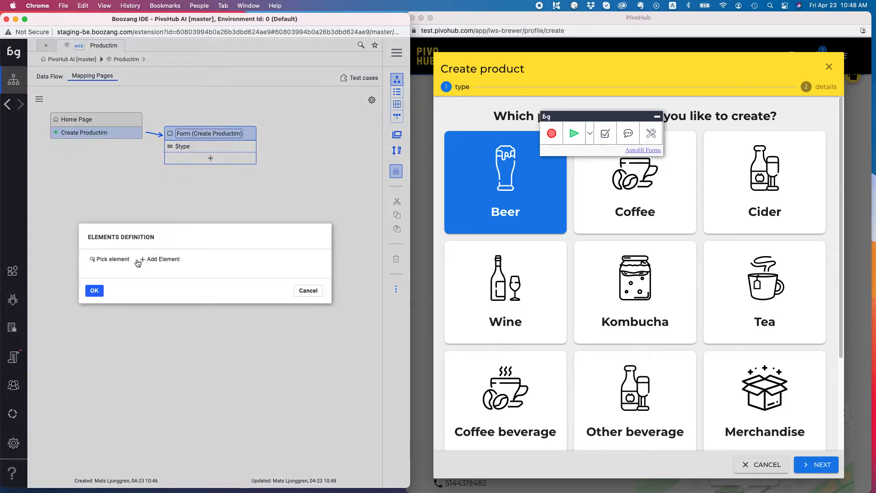
pyautogui.click(96, 259)
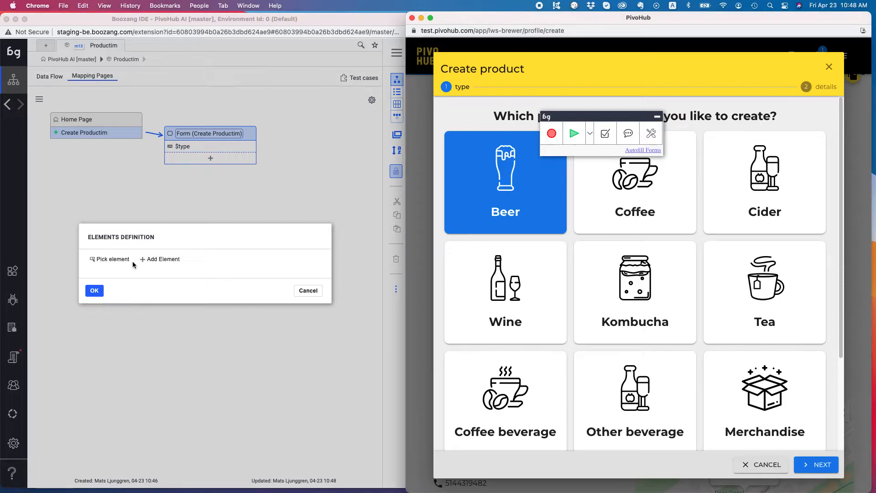
pyautogui.click(799, 463)
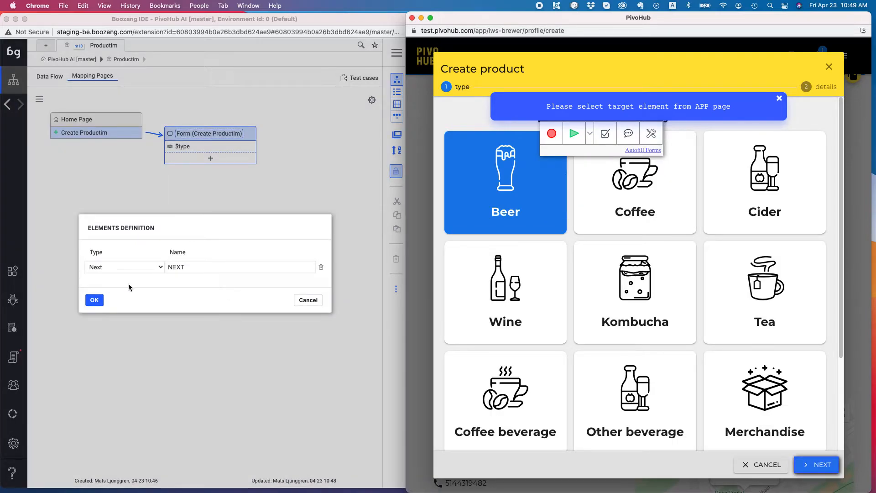
pyautogui.click(93, 300)
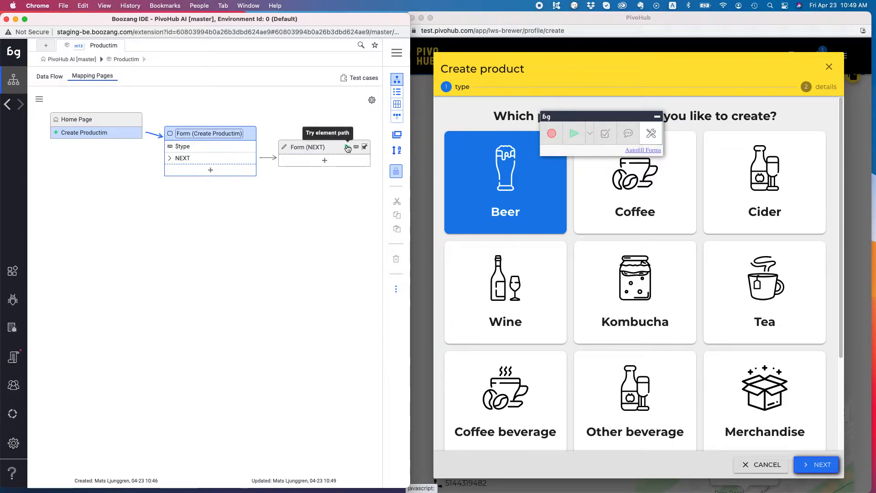
pyautogui.click(347, 146)
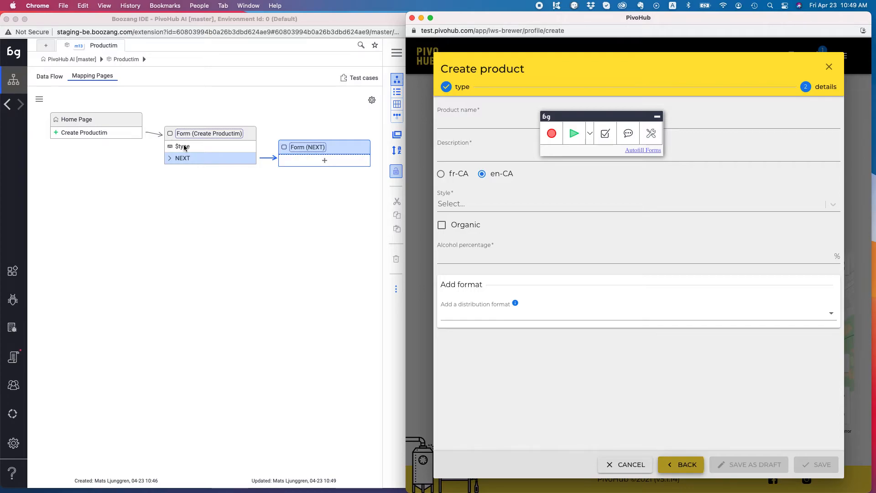
pyautogui.click(324, 161)
pyautogui.click(93, 258)
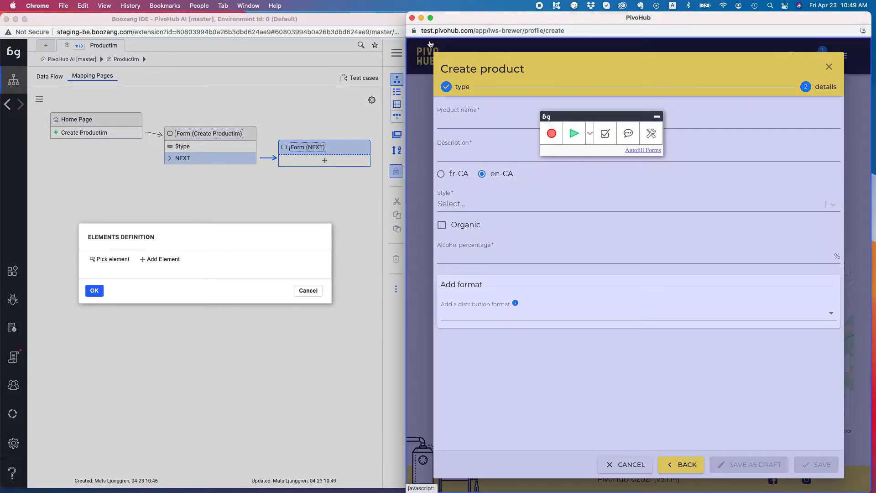
# Step: Pick the whole Create product dialog so its fields and buttons are listed as elements
pyautogui.click(429, 44)
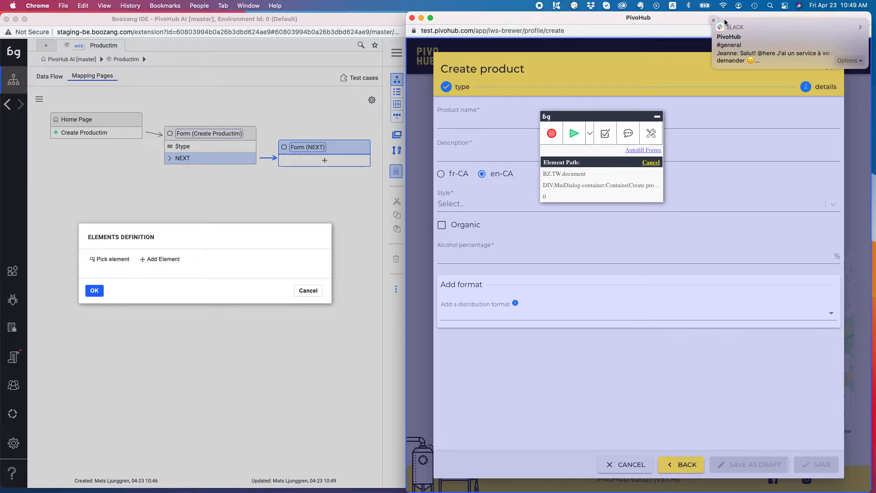
pyautogui.click(713, 21)
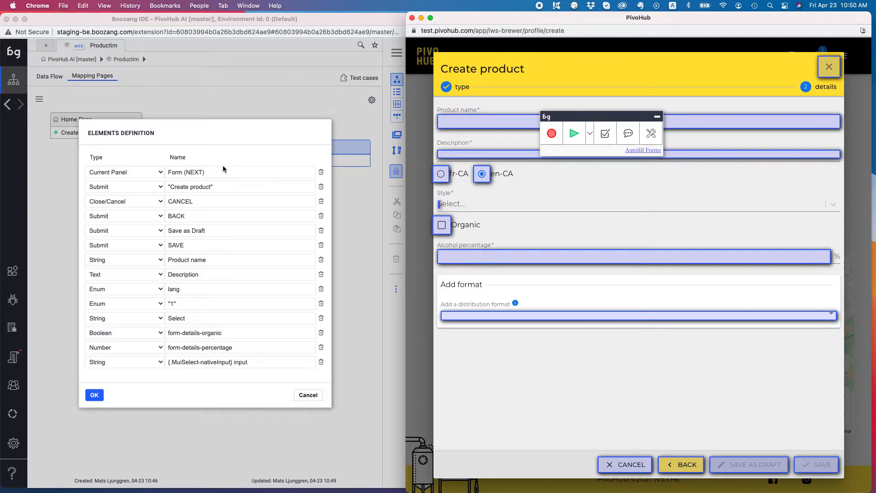
# Step: Delete the Current Panel, Create product, CANCEL, BACK and Save as Draft element rows
pyautogui.click(212, 172)
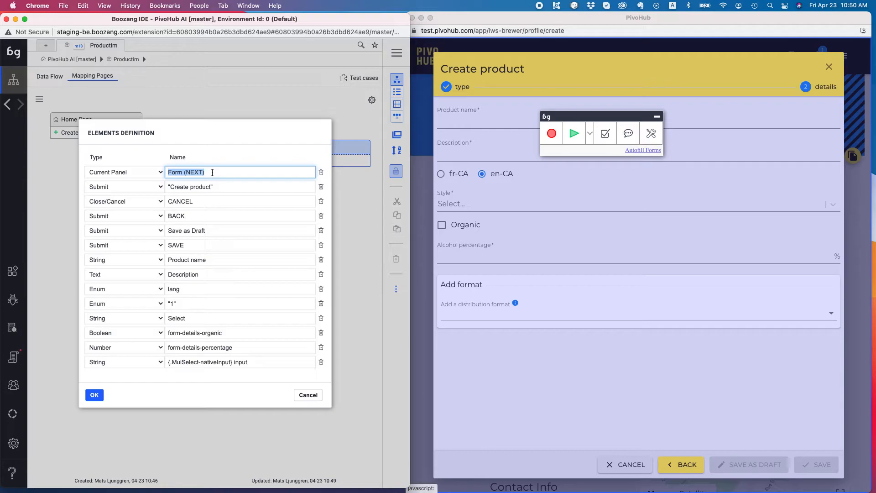
pyautogui.click(321, 173)
pyautogui.click(260, 172)
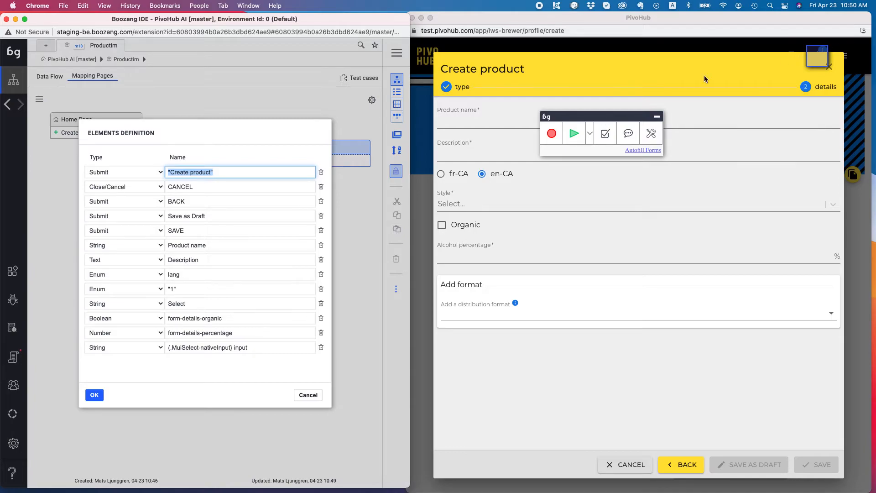
pyautogui.click(321, 172)
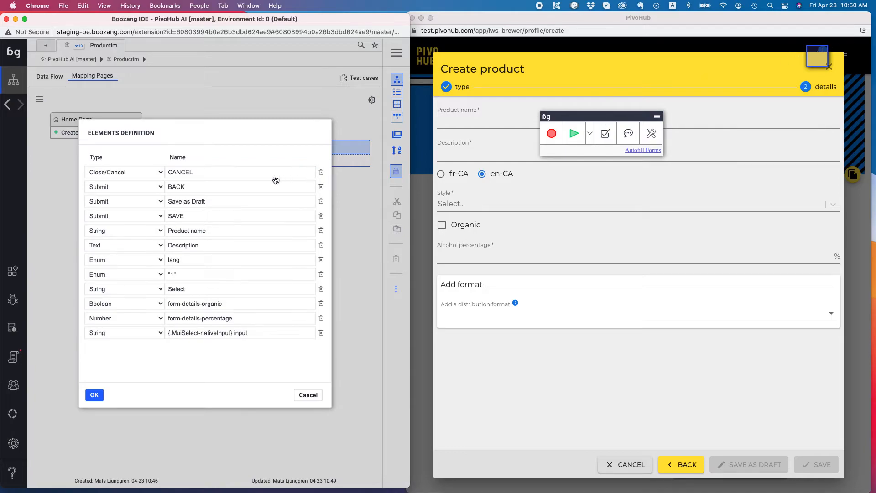
pyautogui.click(239, 174)
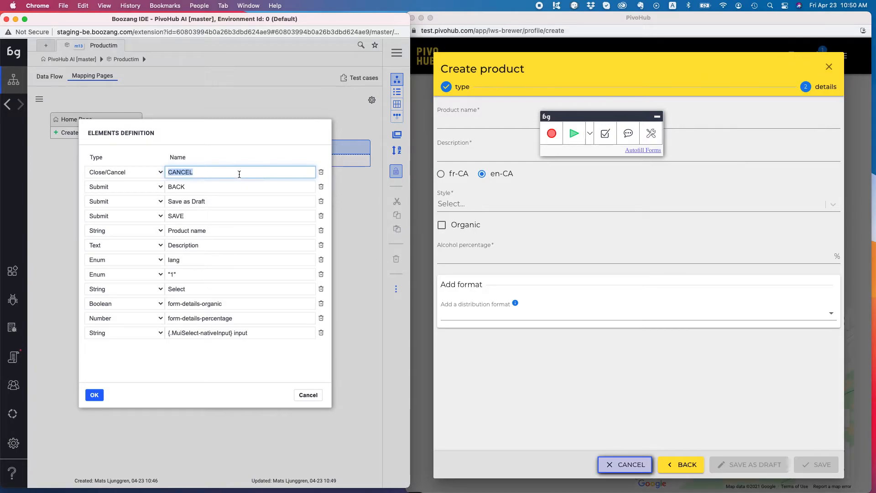
pyautogui.click(321, 173)
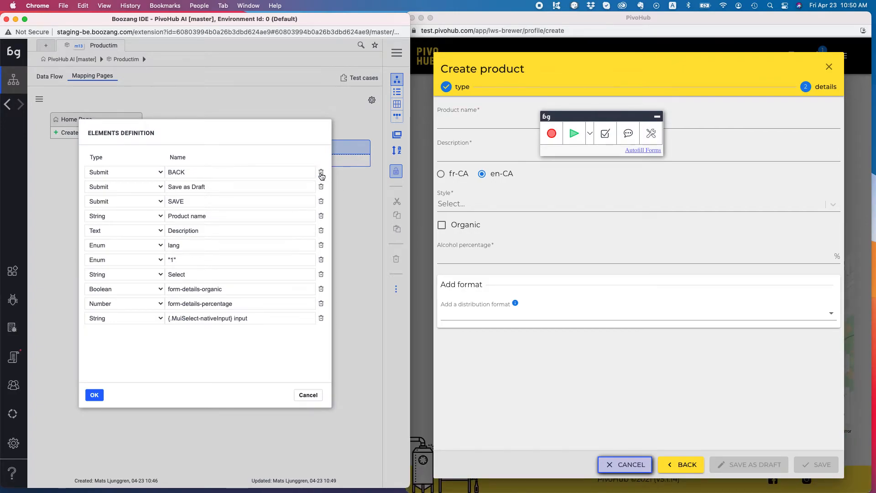
pyautogui.click(321, 173)
pyautogui.click(321, 173)
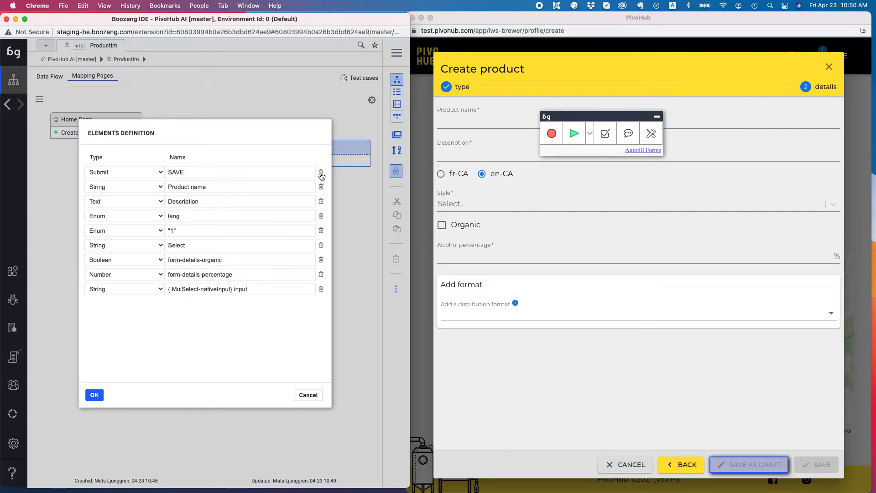
# Step: Verify the remaining element targets, remove the redundant '1' row, and make Select an Enum
pyautogui.click(221, 171)
pyautogui.click(227, 186)
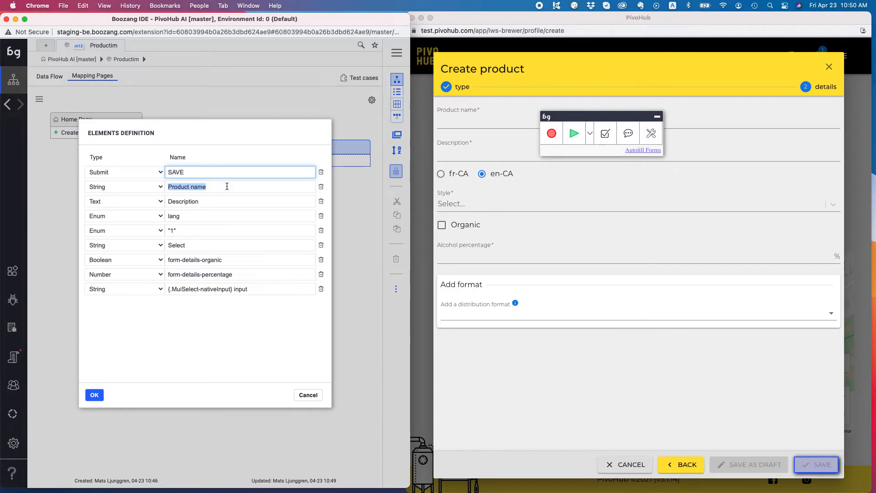
pyautogui.click(227, 186)
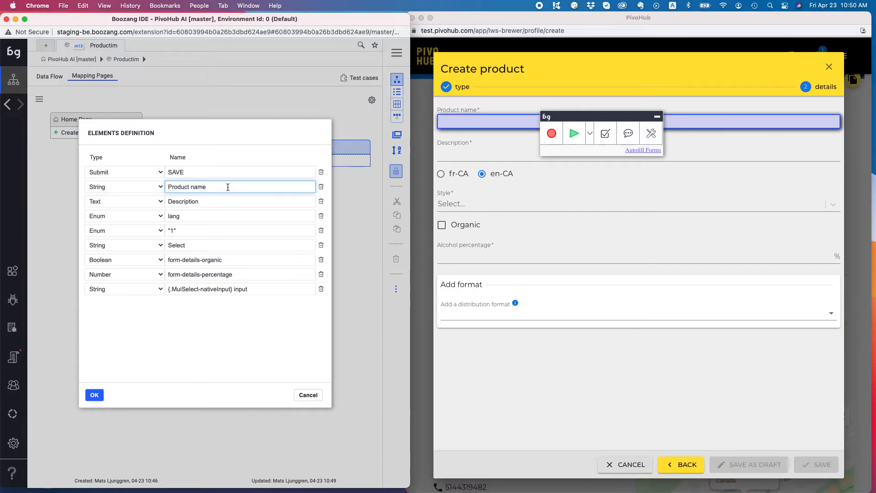
pyautogui.click(223, 200)
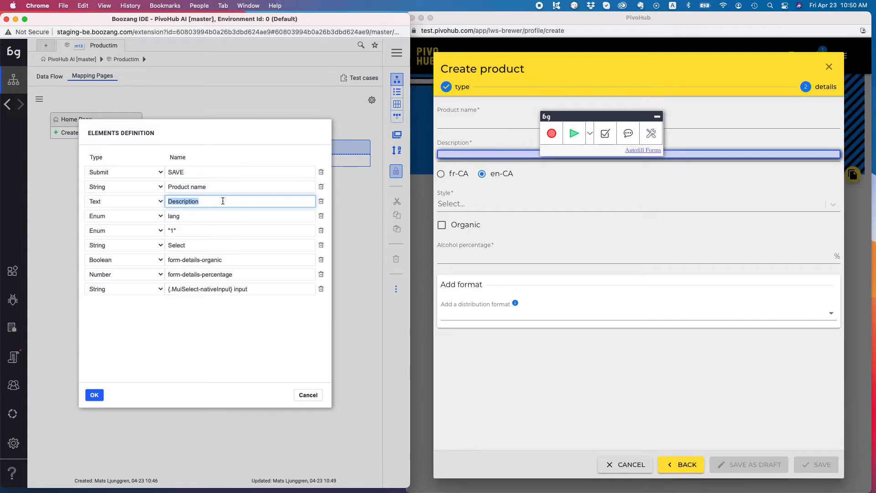
pyautogui.click(221, 216)
pyautogui.click(219, 232)
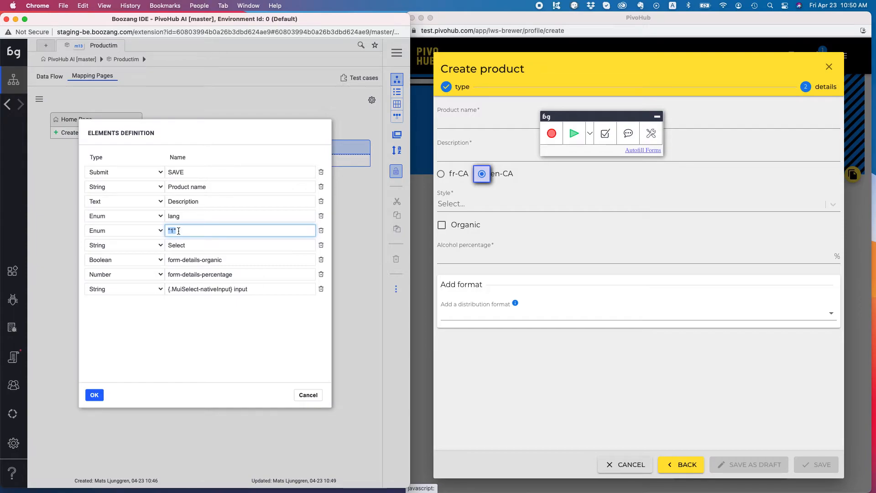
pyautogui.click(321, 231)
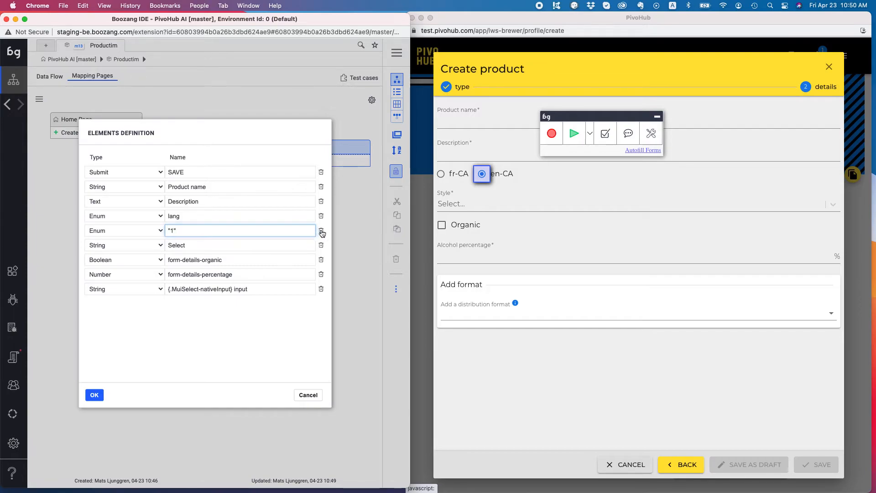
pyautogui.doubleClick(204, 230)
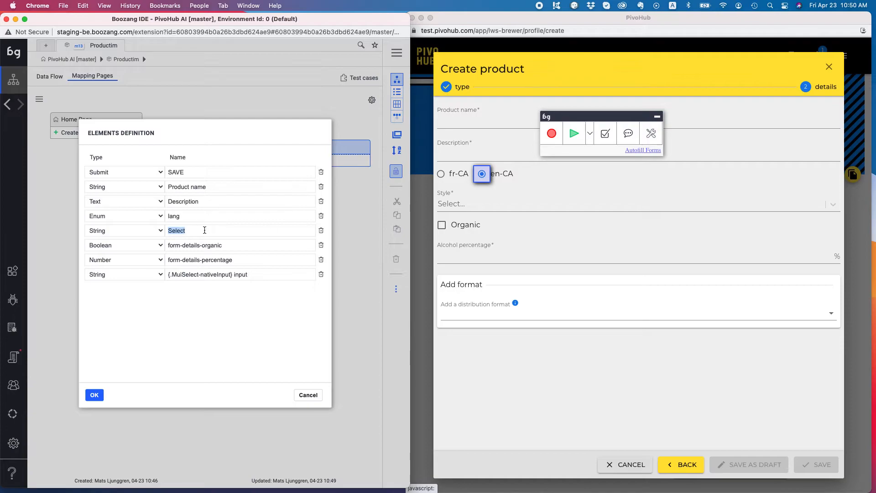
pyautogui.click(158, 232)
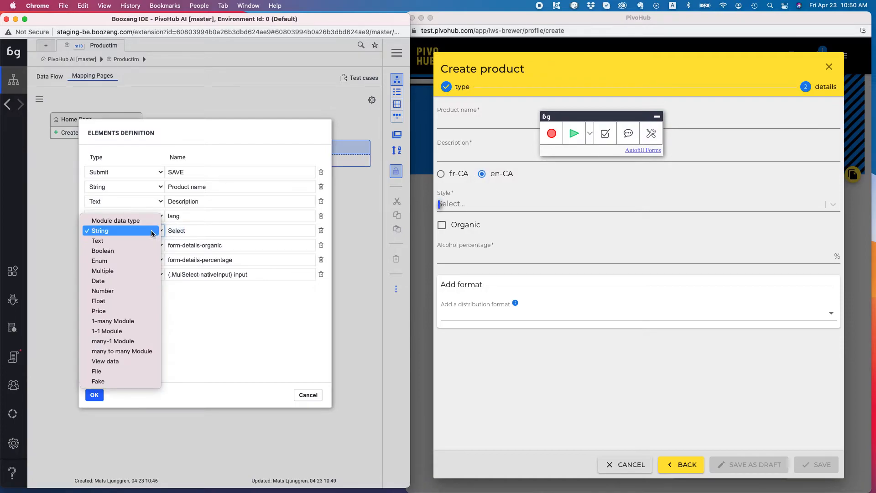
pyautogui.click(150, 260)
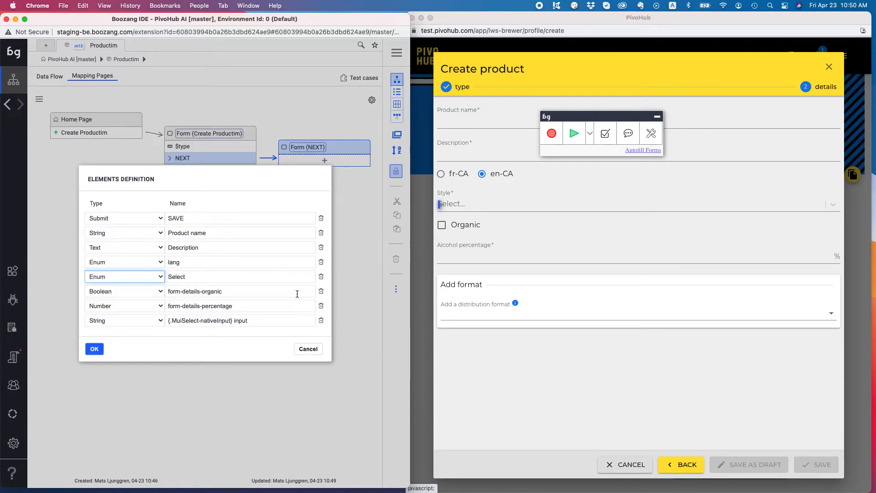
# Step: Rename the organic and percentage entries to Organic and Percentage, drop the MuiSelect input, and save
pyautogui.tripleClick(240, 293)
pyautogui.write('Orga')
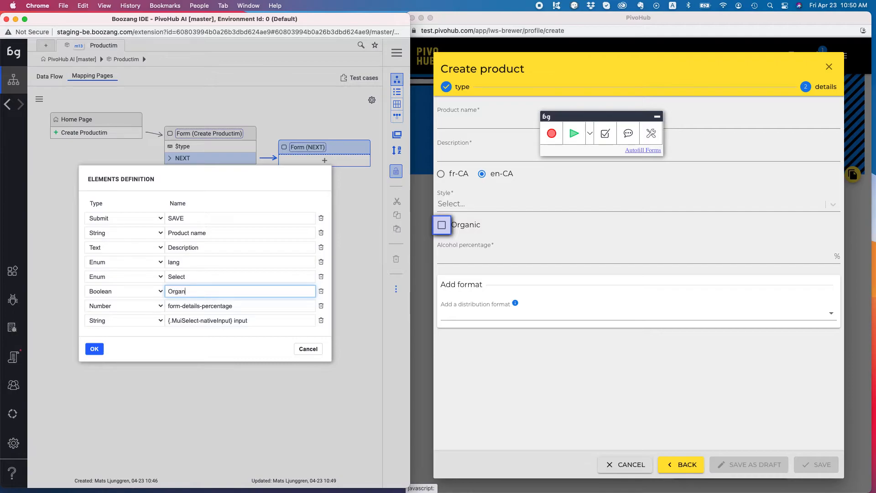
pyautogui.tripleClick(224, 307)
pyautogui.write('P')
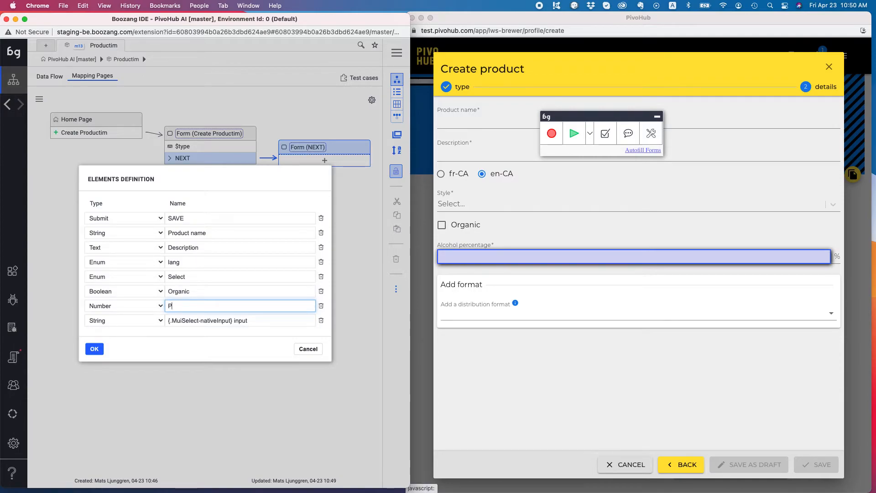
pyautogui.write('ercentage')
pyautogui.click(321, 320)
pyautogui.click(95, 349)
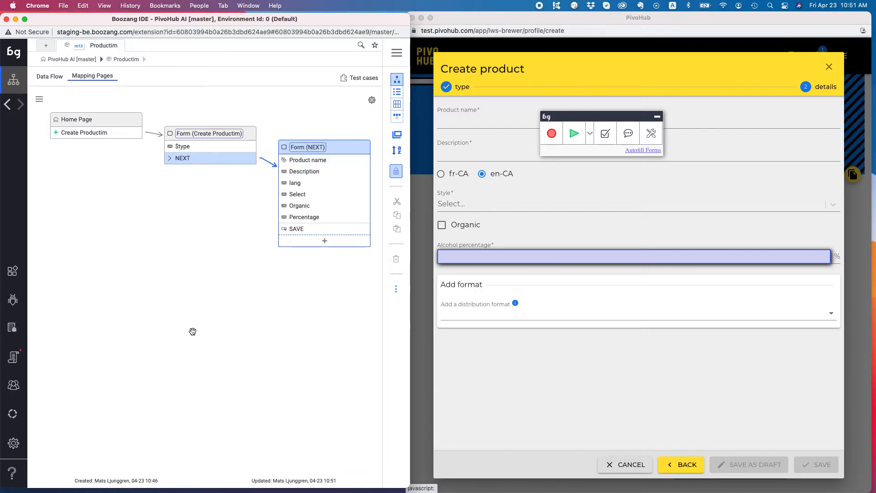
pyautogui.click(284, 197)
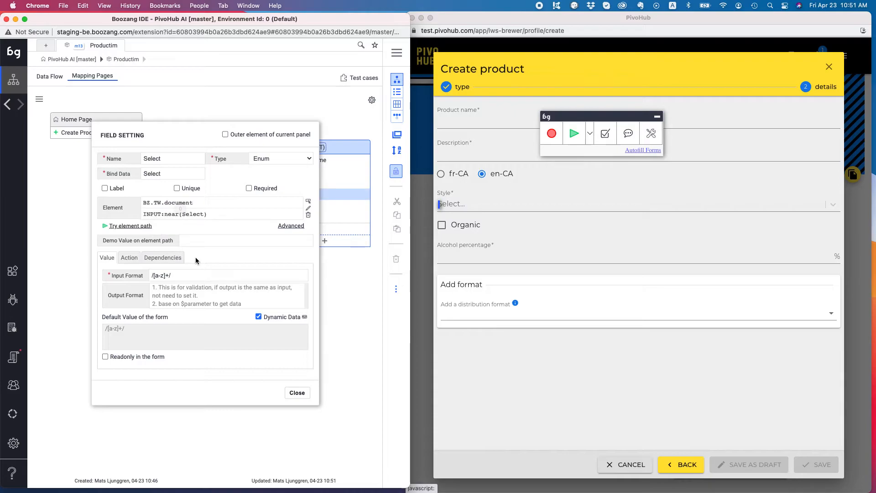
pyautogui.click(297, 393)
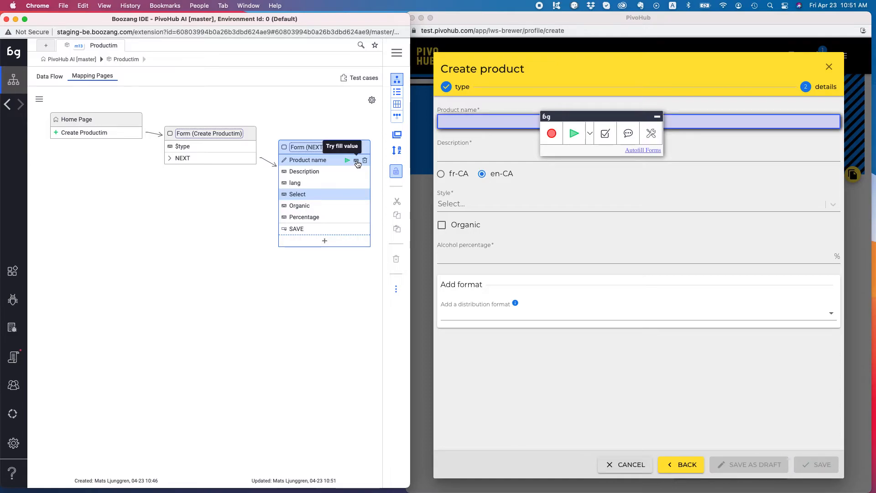
# Step: Test-fill Product name, Description and the Style dropdown through the Select field mapping
pyautogui.click(356, 161)
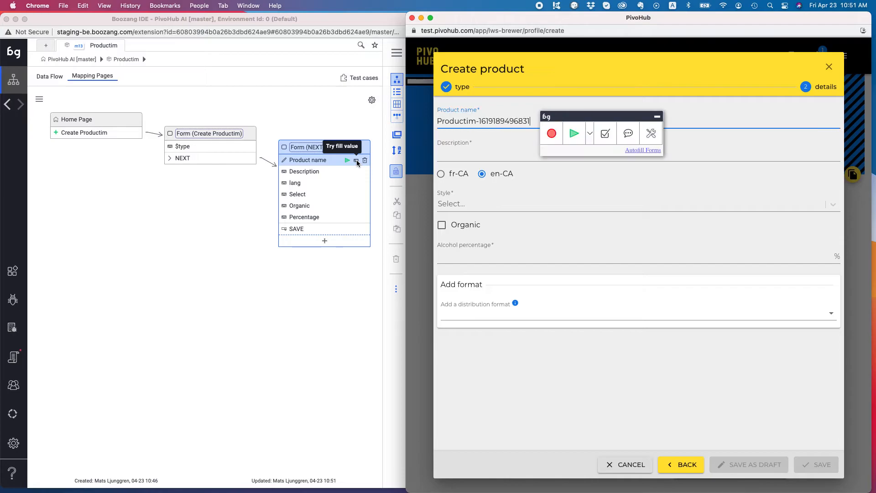
pyautogui.click(344, 172)
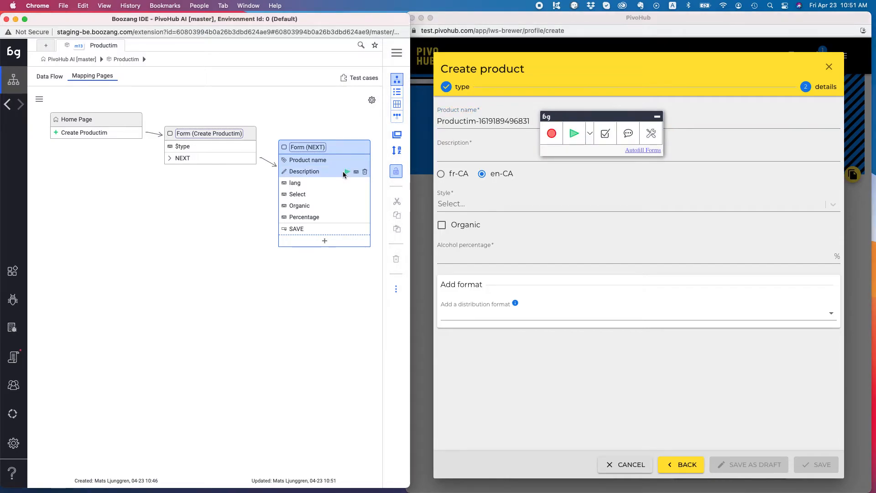
pyautogui.click(357, 172)
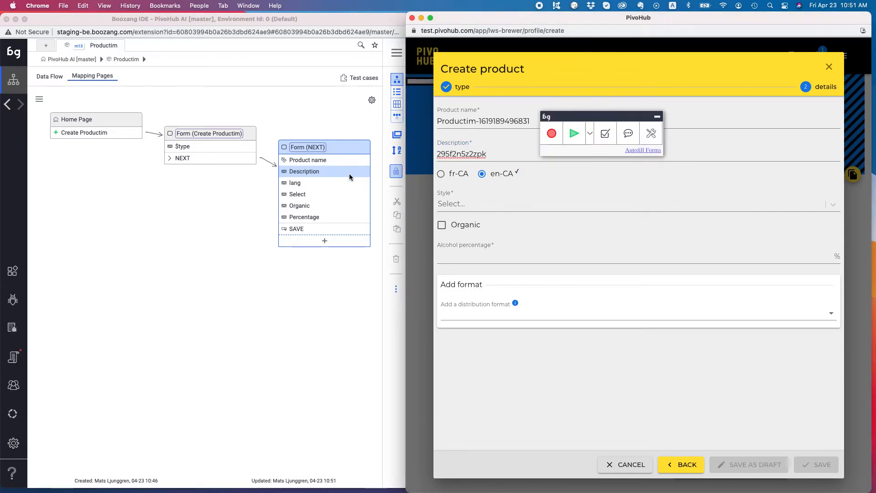
pyautogui.click(332, 198)
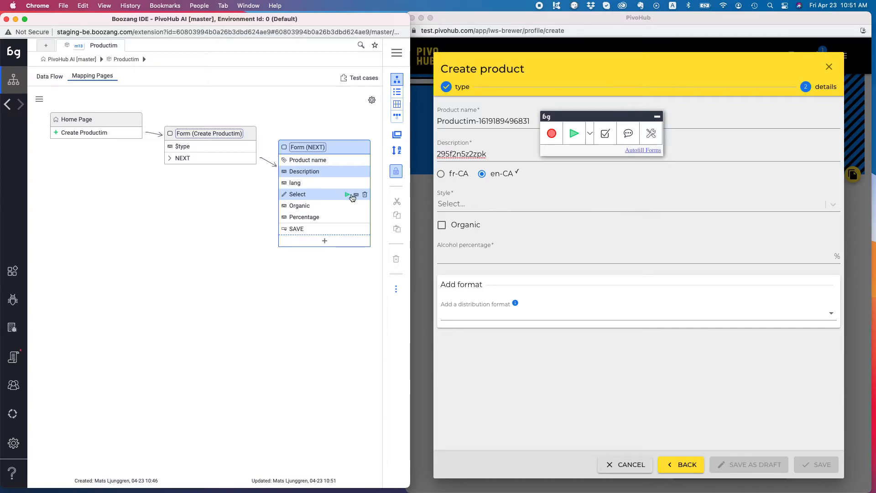
pyautogui.click(357, 197)
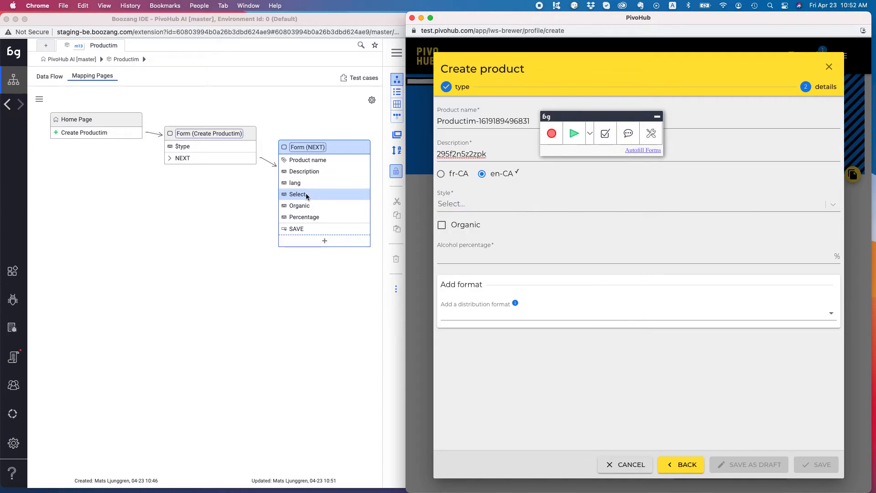
# Step: Re-pick the Select field as the Style dropdown arrow, DIV:Contains(Style) > DIV.css-tlfecz-indicatorContainer, and save
pyautogui.click(285, 196)
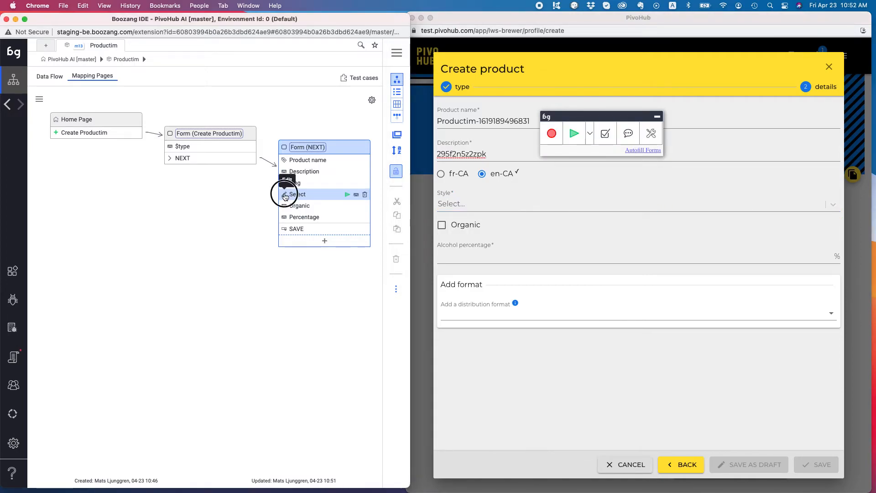
pyautogui.click(314, 196)
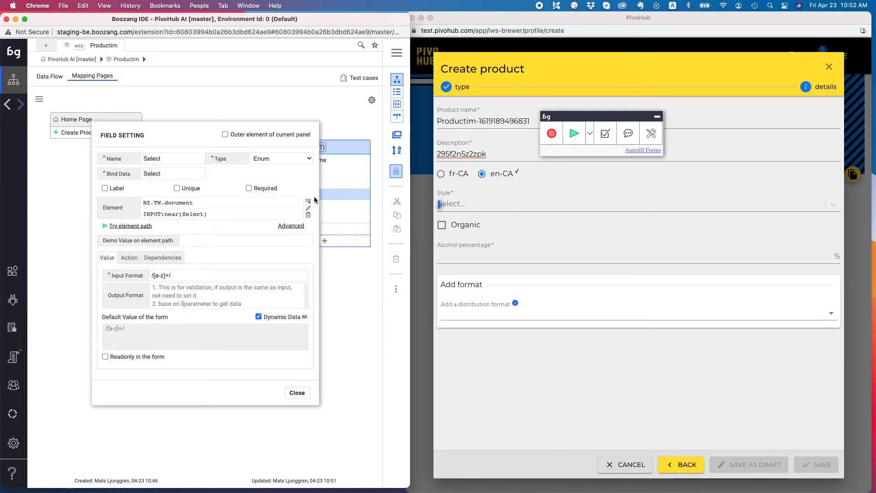
pyautogui.click(309, 202)
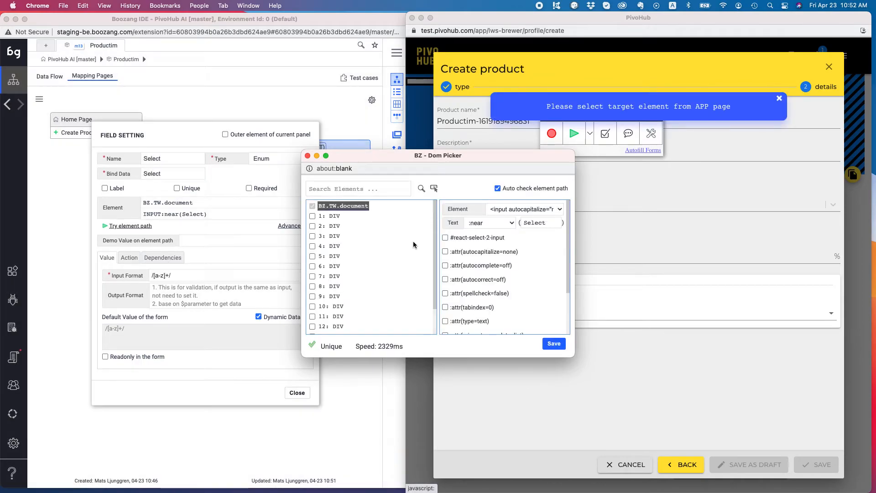
pyautogui.click(432, 188)
pyautogui.click(839, 204)
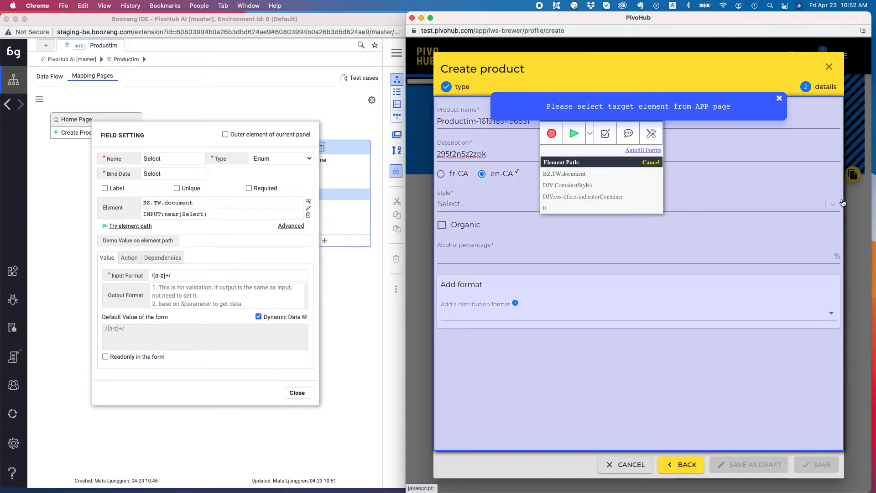
pyautogui.click(833, 210)
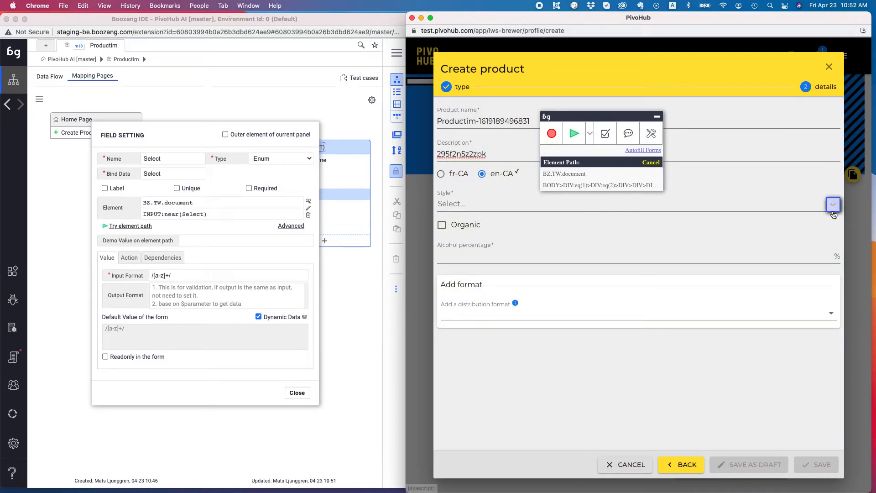
pyautogui.click(832, 212)
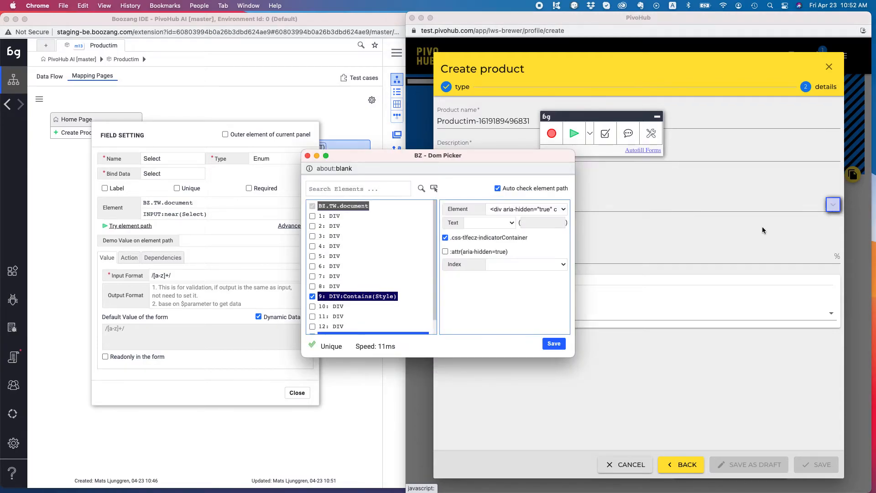
pyautogui.click(553, 344)
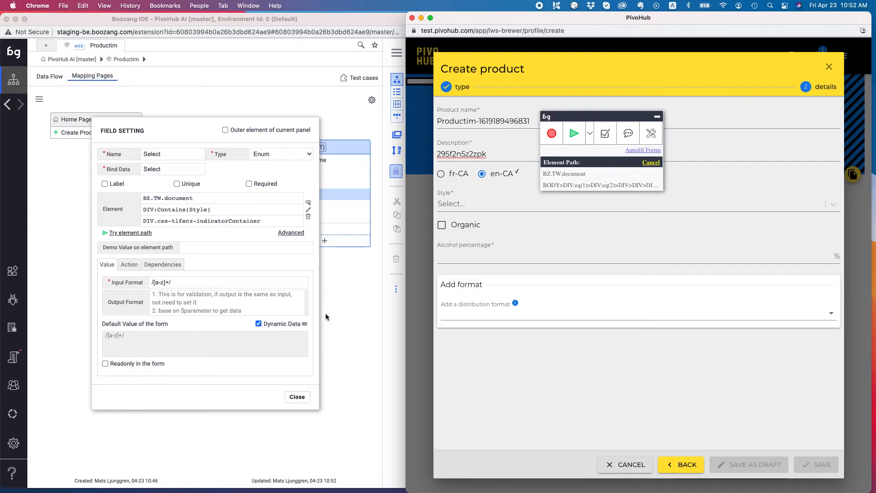
# Step: Change the Select field's input format to /[random]/ and test-fill Style, dismissing the failure message
pyautogui.click(304, 325)
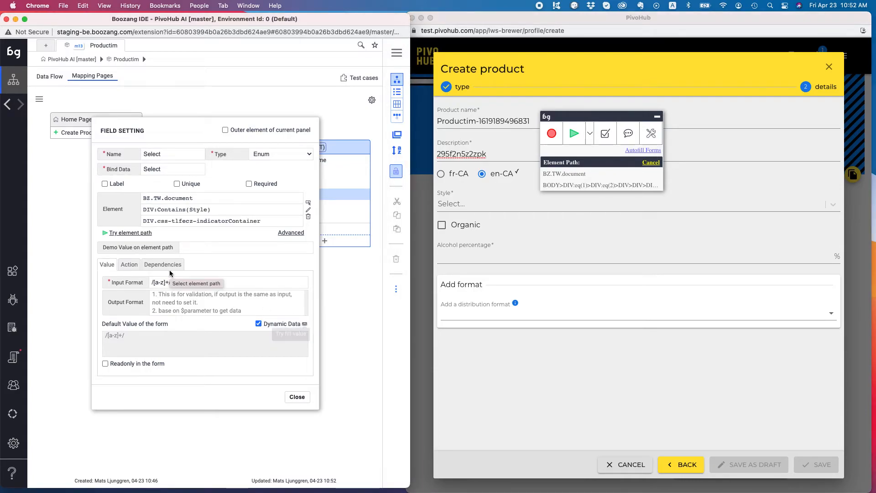
pyautogui.moveTo(172, 282)
pyautogui.mouseDown()
pyautogui.moveTo(147, 281)
pyautogui.moveTo(168, 282)
pyautogui.mouseUp()
pyautogui.click(154, 282)
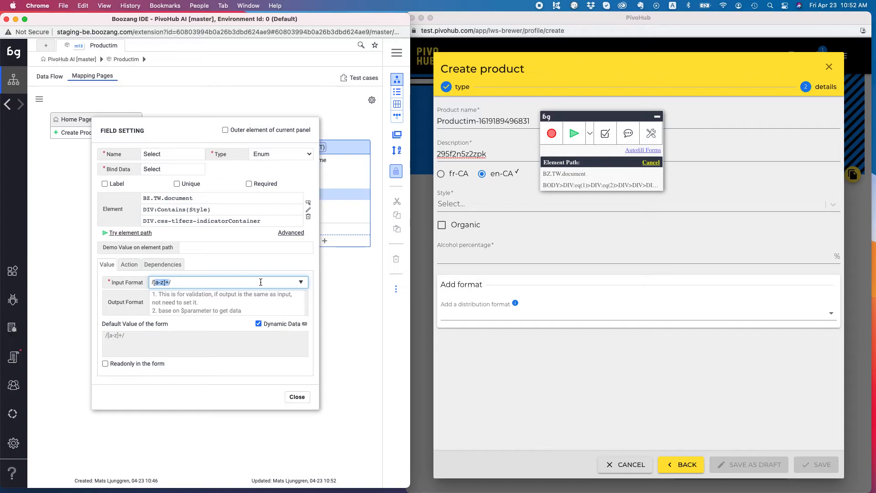
pyautogui.write(']')
pyautogui.write('random')
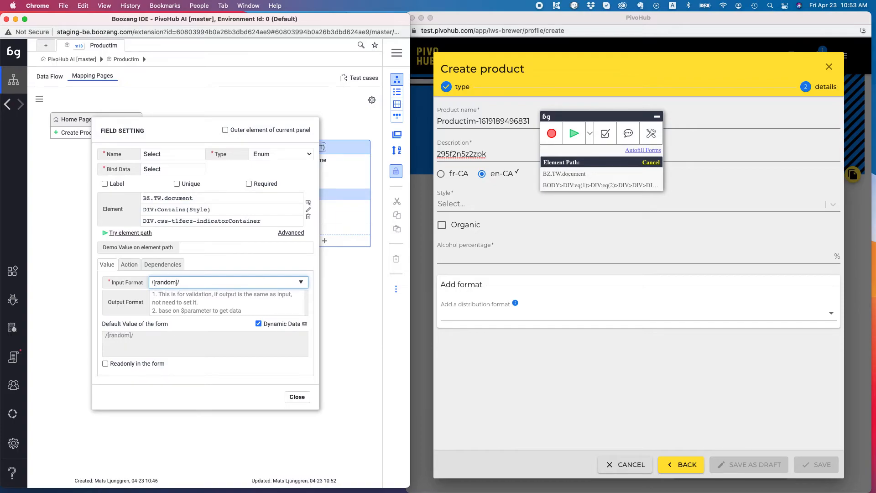
pyautogui.click(304, 324)
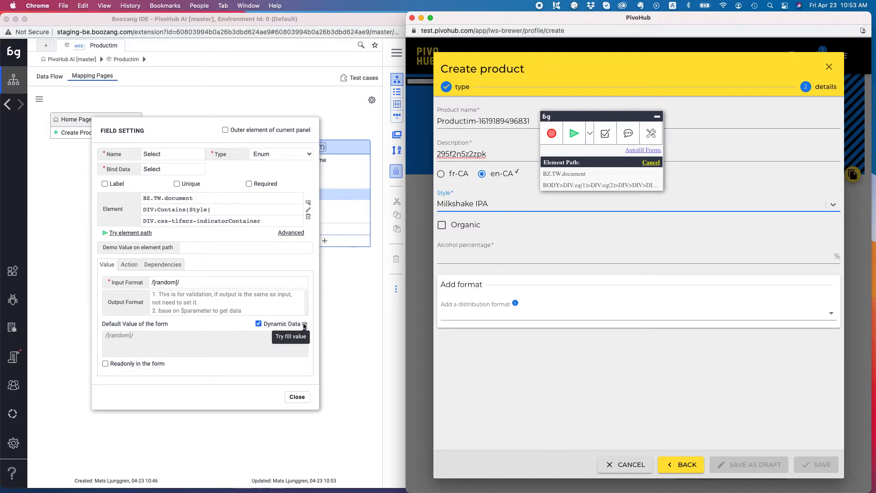
pyautogui.click(304, 324)
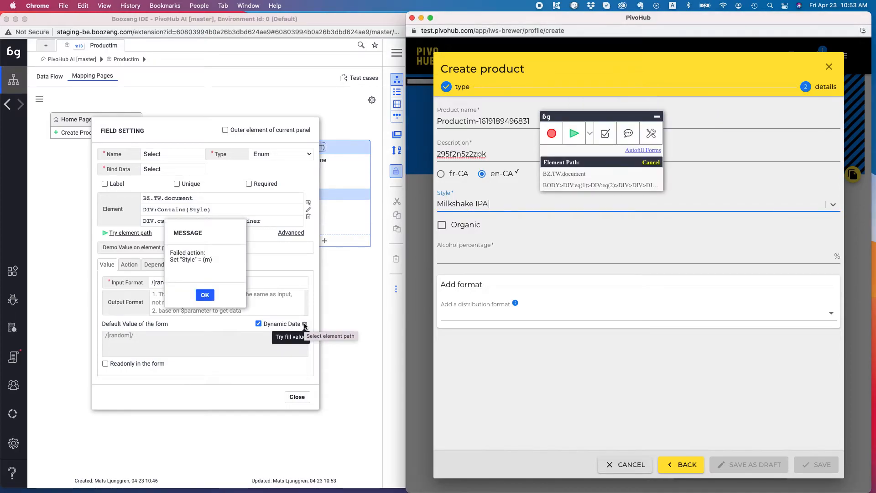
pyautogui.click(204, 296)
pyautogui.click(205, 295)
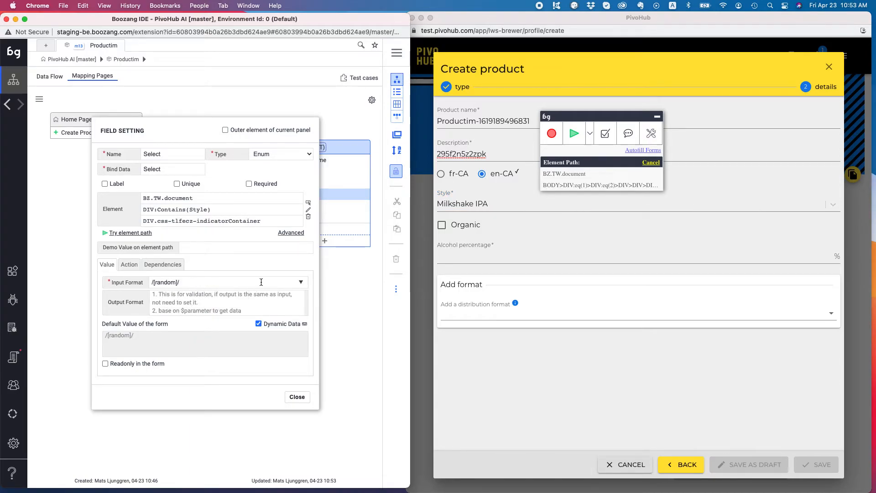
# Step: Confirm Style filled with Milkshake IPA, then close the field settings and the Create product dialog
pyautogui.click(471, 203)
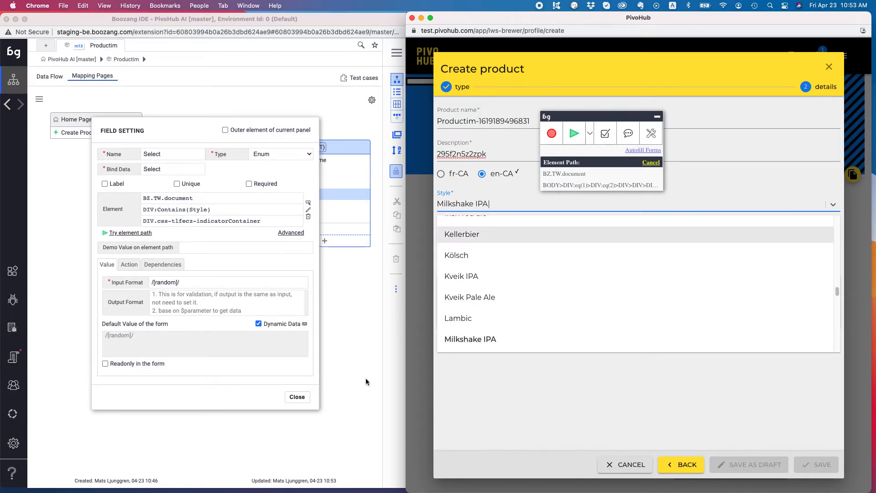
pyautogui.click(305, 398)
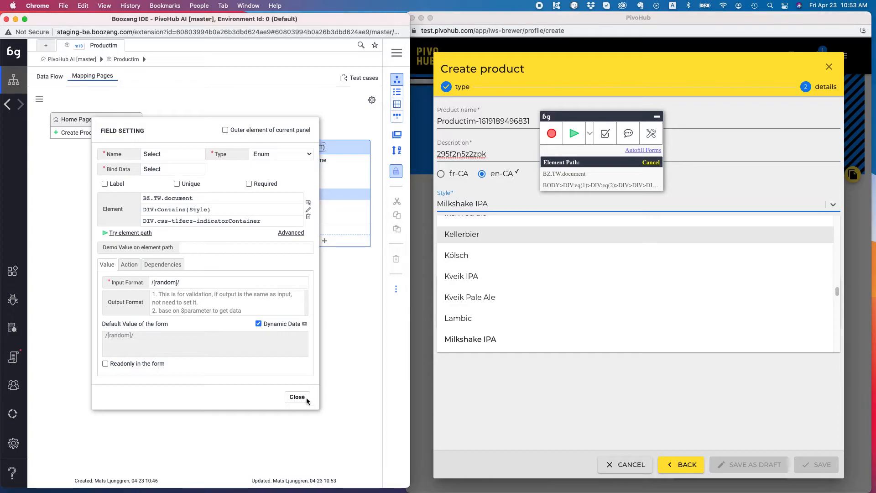
pyautogui.click(297, 397)
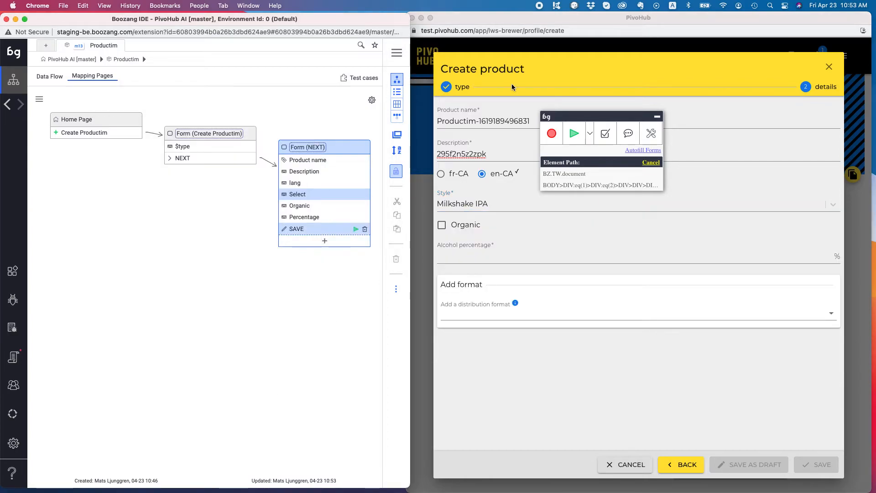
pyautogui.click(829, 68)
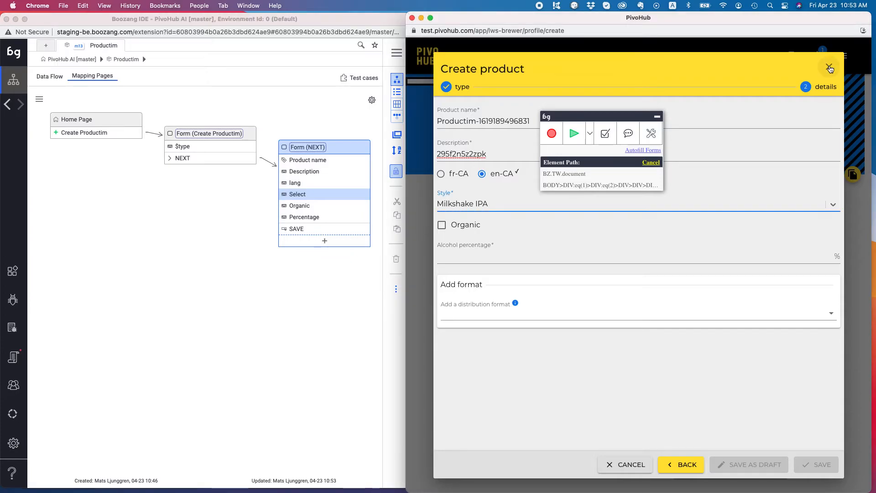
pyautogui.click(829, 68)
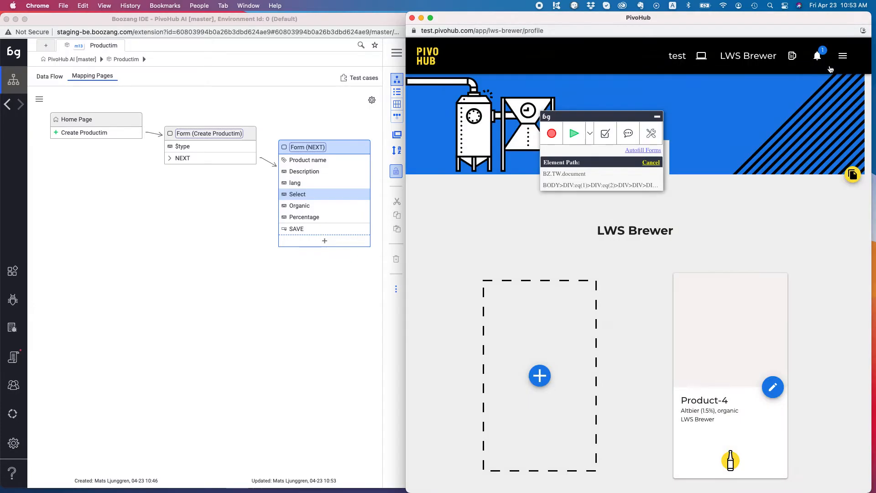
# Step: Pick the Organic row in the Form (NEXT) mapping so its fill ticks Organic
pyautogui.click(319, 207)
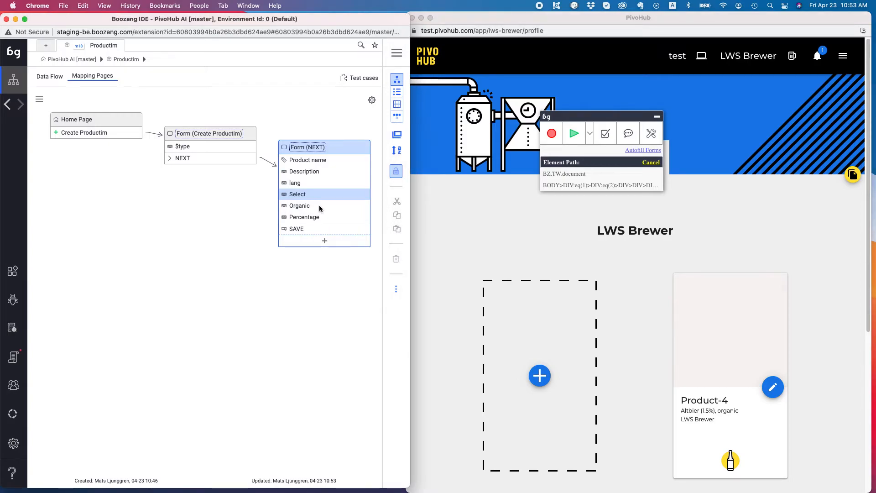
pyautogui.click(318, 205)
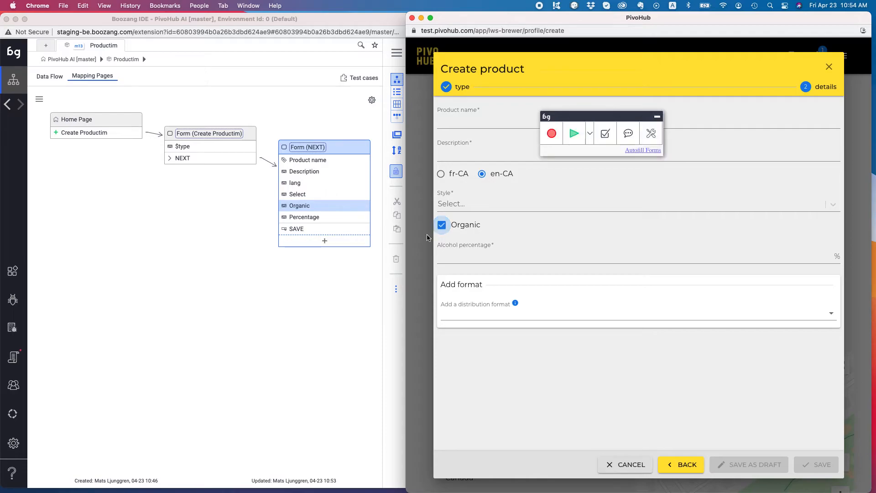
pyautogui.click(285, 205)
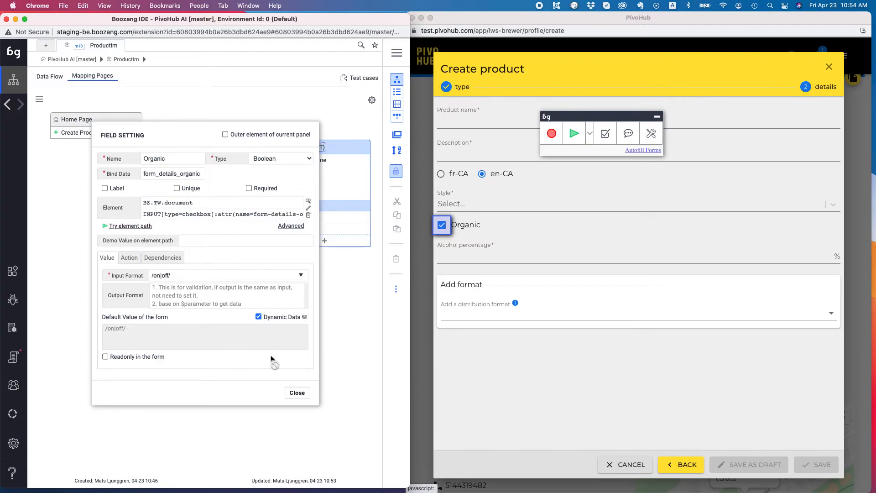
pyautogui.click(299, 393)
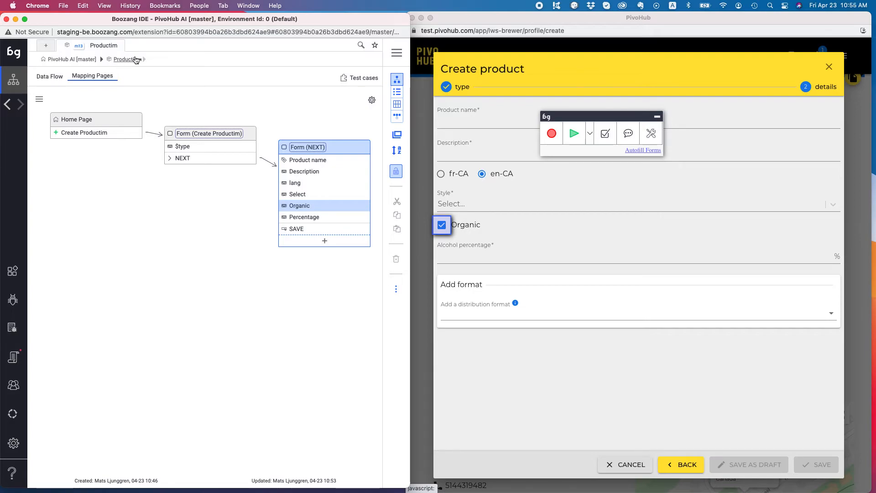
# Step: Open the Product module's map and inspect its Origin and Alcohol percentage fields
pyautogui.click(60, 59)
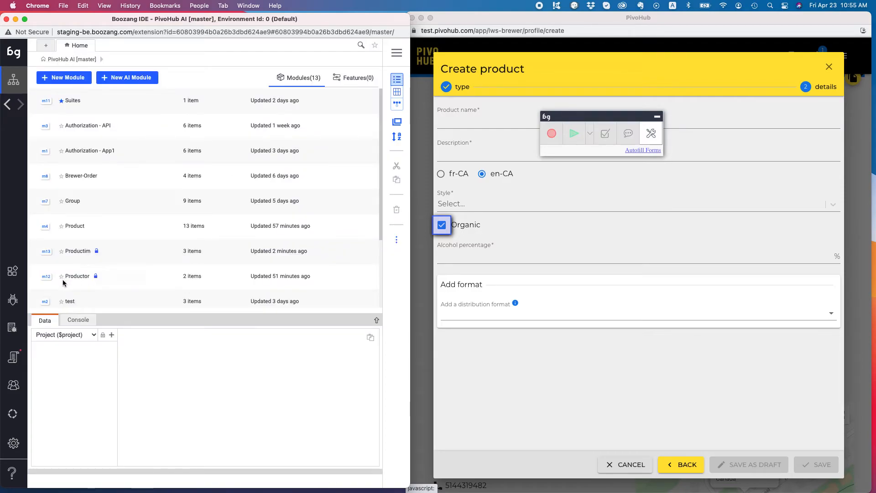
pyautogui.click(76, 228)
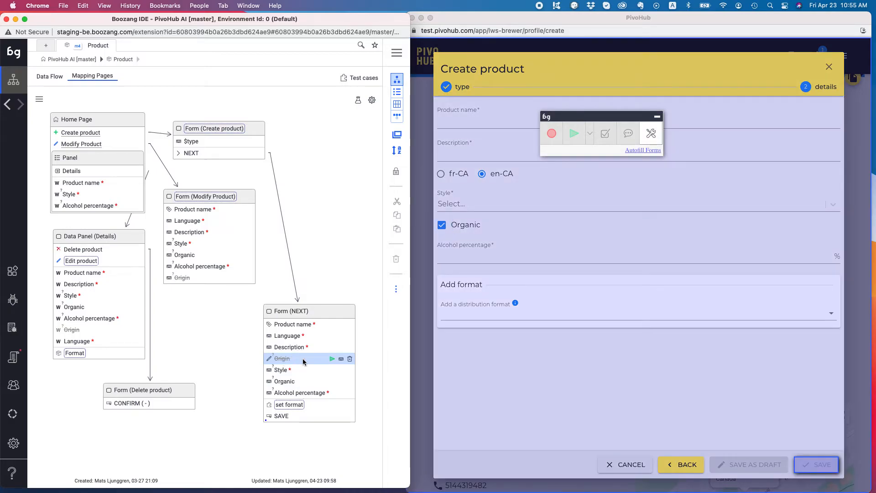
pyautogui.click(303, 362)
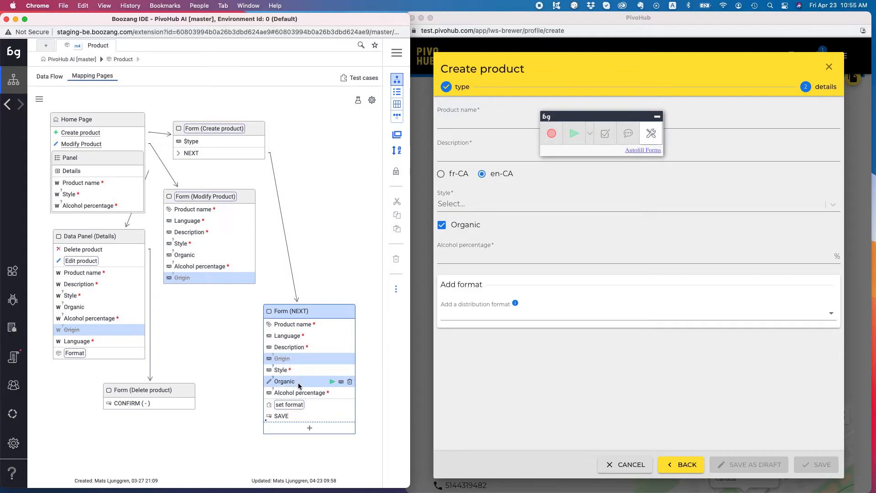
pyautogui.click(270, 393)
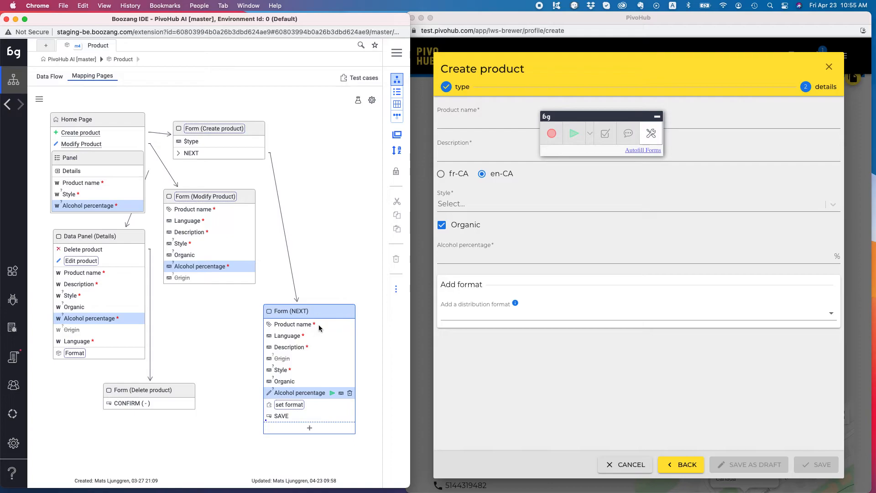
# Step: Change the product type dependency condition to Coffee
pyautogui.click(358, 102)
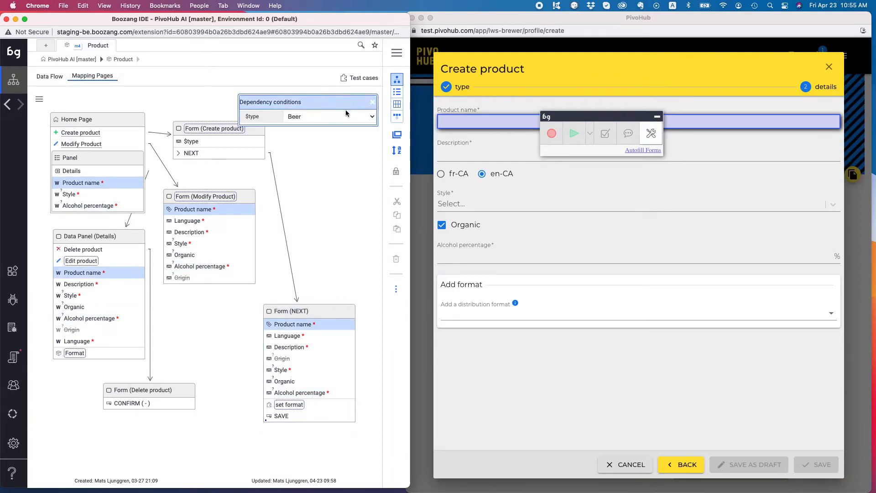
pyautogui.click(345, 113)
pyautogui.click(329, 131)
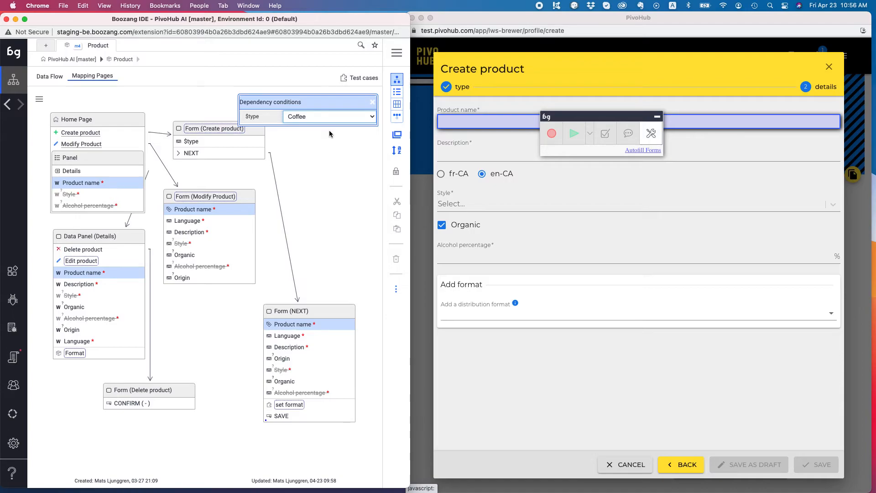
pyautogui.click(372, 102)
# Step: Review the Product module's ten data types, then close its settings window
pyautogui.click(371, 102)
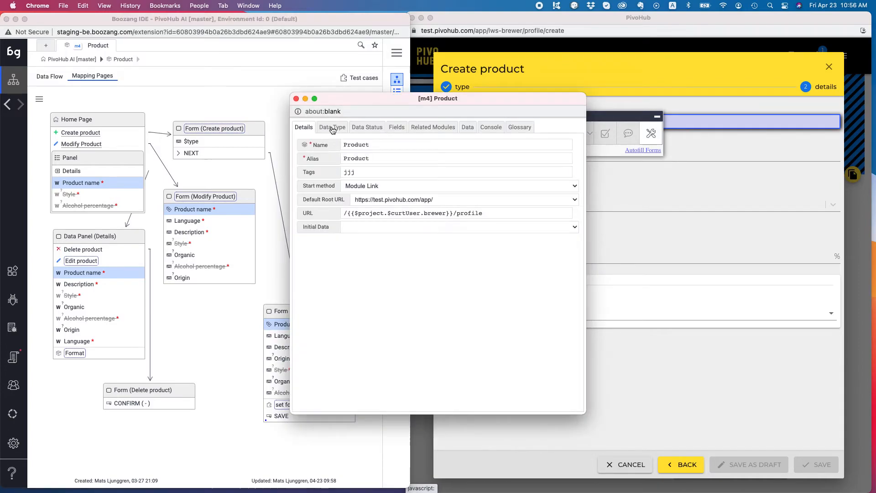
pyautogui.click(332, 128)
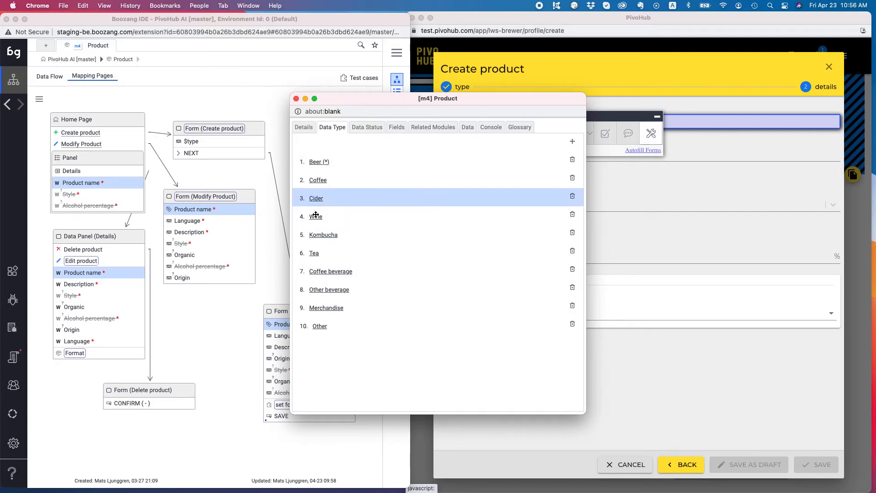
pyautogui.click(296, 99)
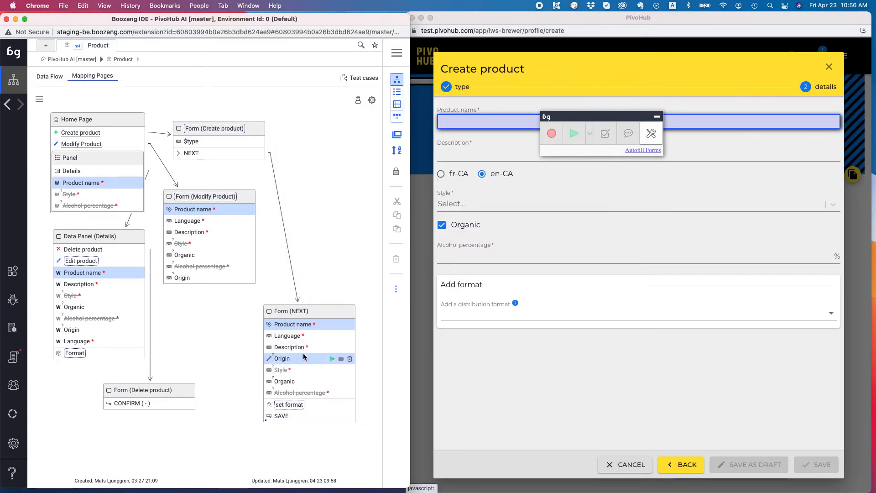
pyautogui.click(294, 374)
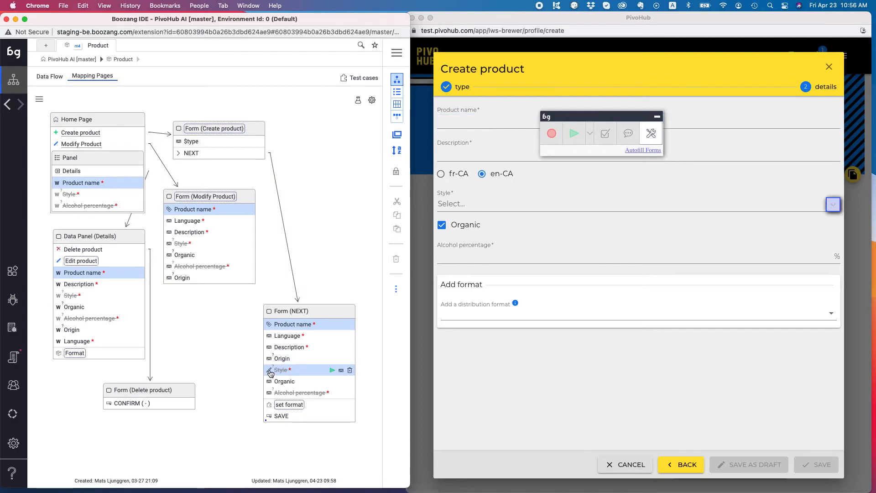
pyautogui.doubleClick(299, 374)
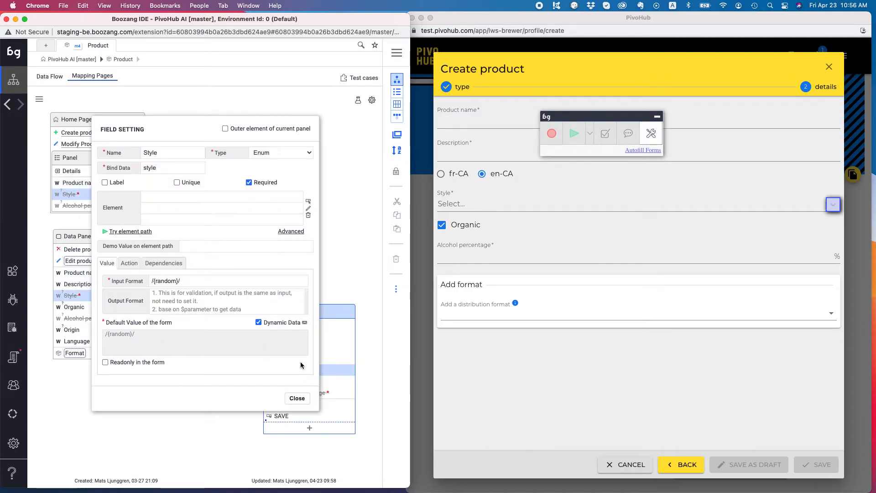
pyautogui.click(171, 265)
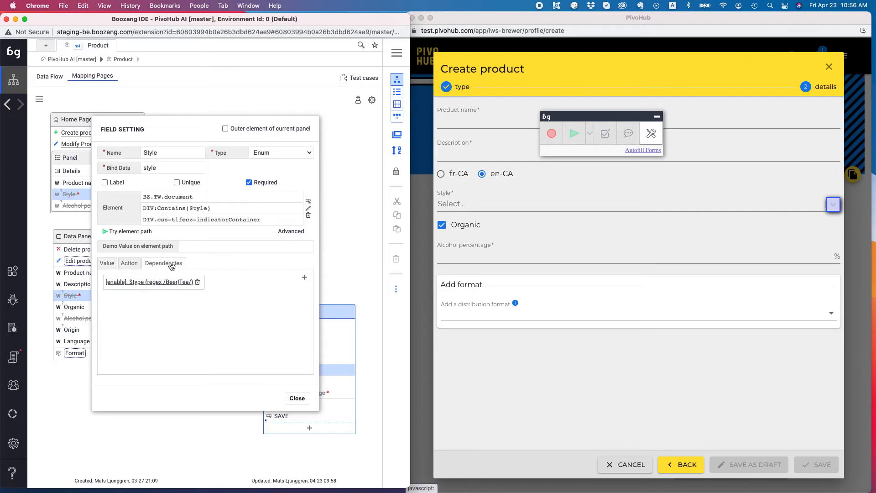
pyautogui.click(151, 282)
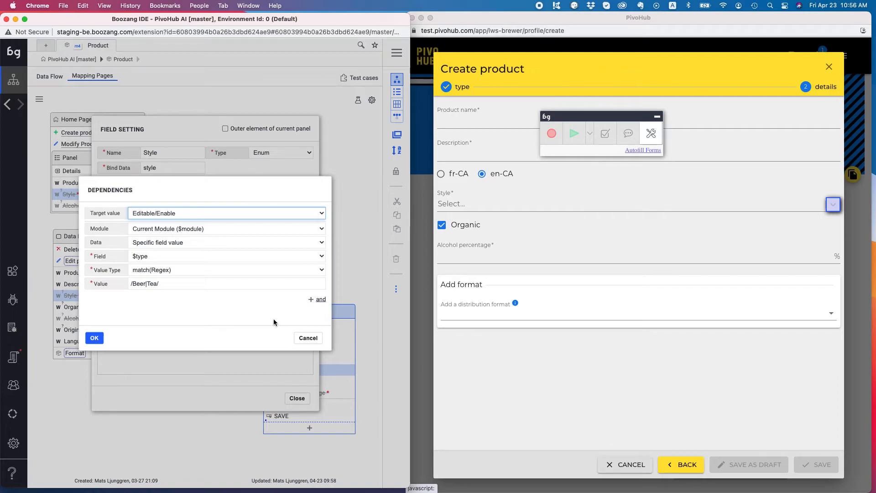
pyautogui.click(312, 339)
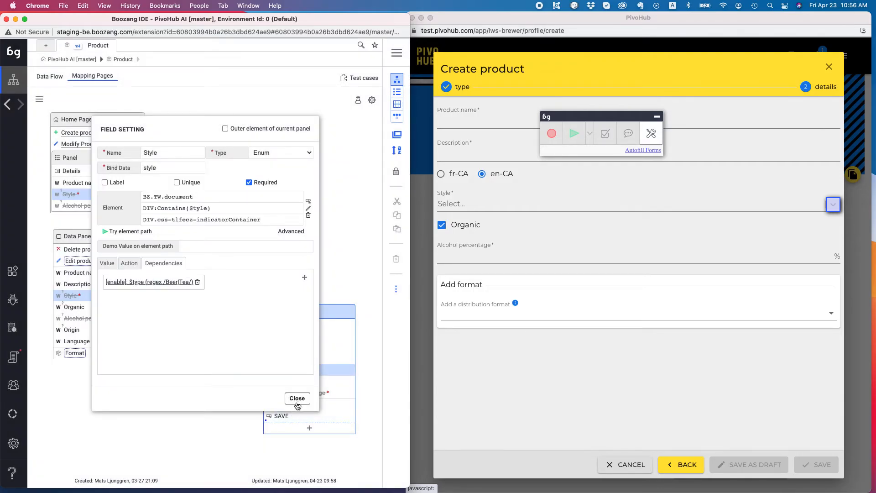
pyautogui.click(297, 399)
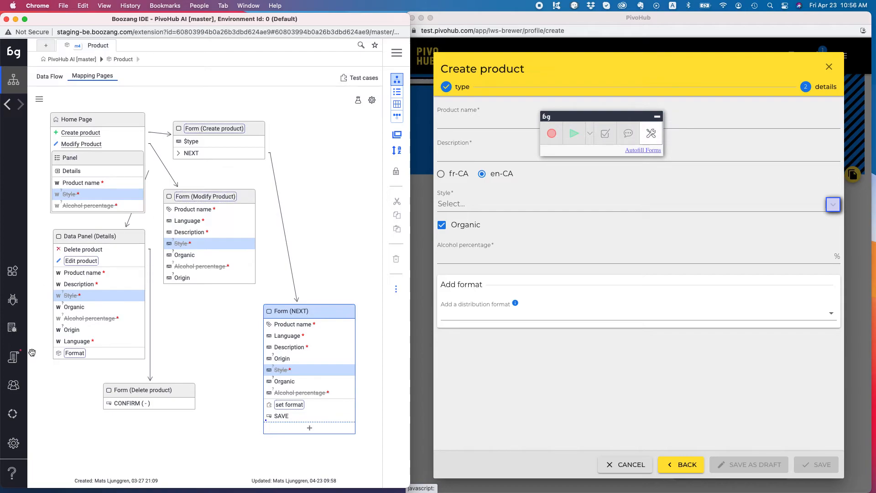
pyautogui.click(55, 59)
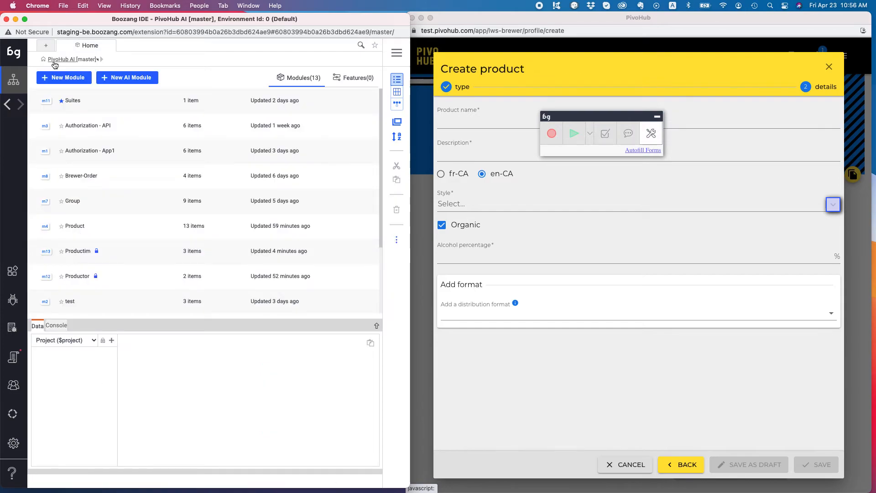
# Step: Open the Group module and run its Minimum items count field, bringing up Edit group
pyautogui.click(73, 202)
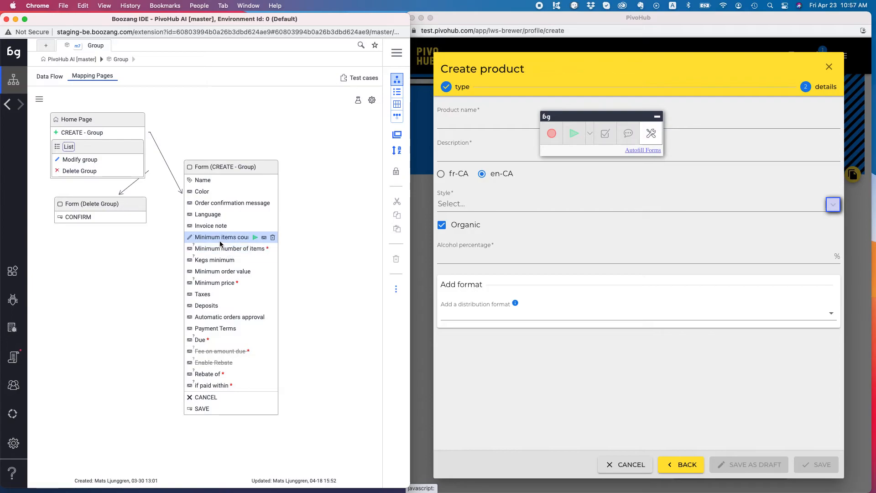
pyautogui.click(255, 239)
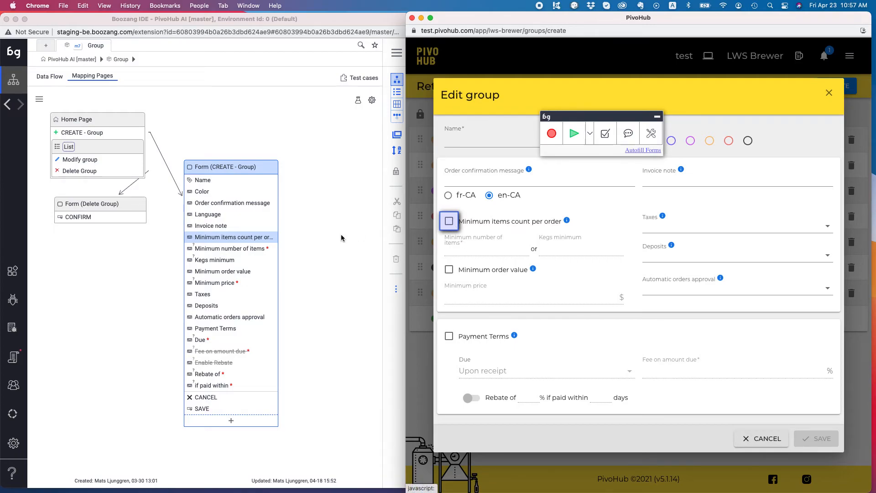
# Step: Review the Minimum number of items field's dependencies, then open the Group module's settings
pyautogui.click(237, 250)
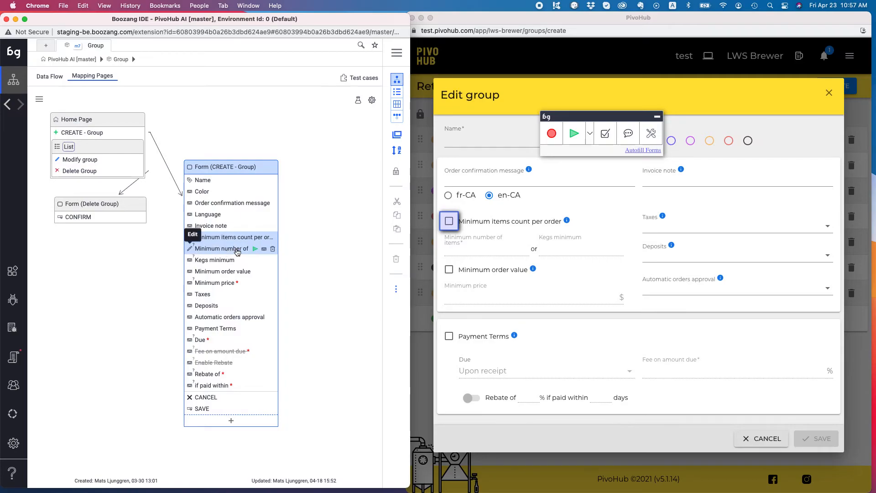
pyautogui.click(237, 250)
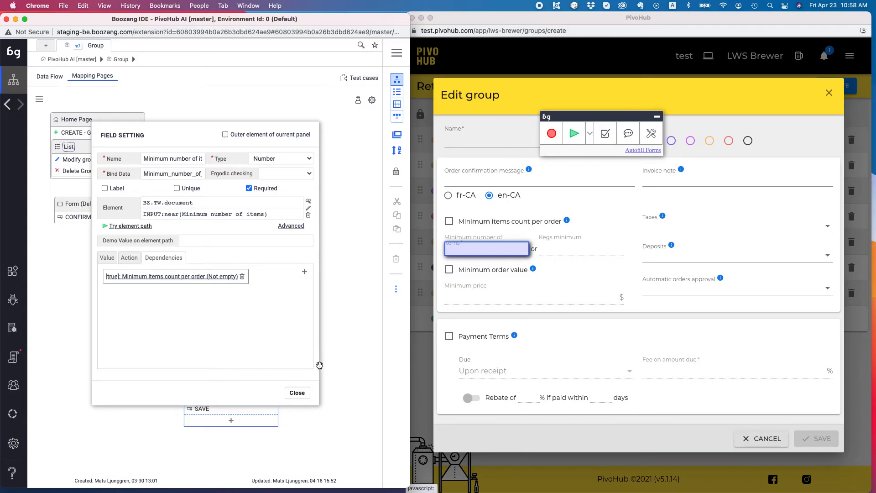
pyautogui.click(294, 393)
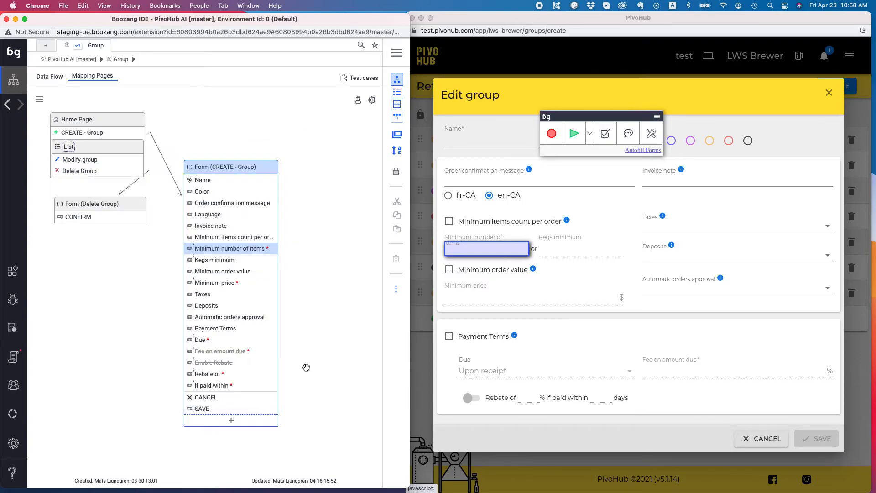
pyautogui.click(372, 100)
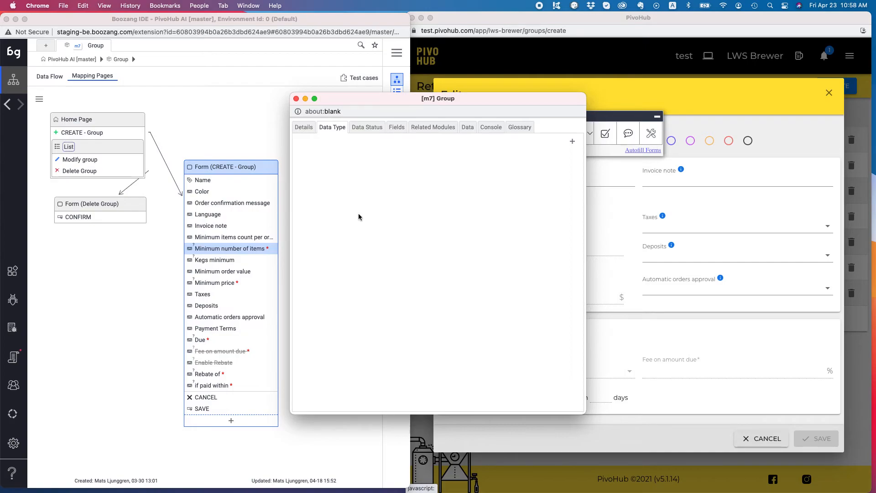
# Step: Inspect the Group module's details and Created data status, then close its settings
pyautogui.click(299, 129)
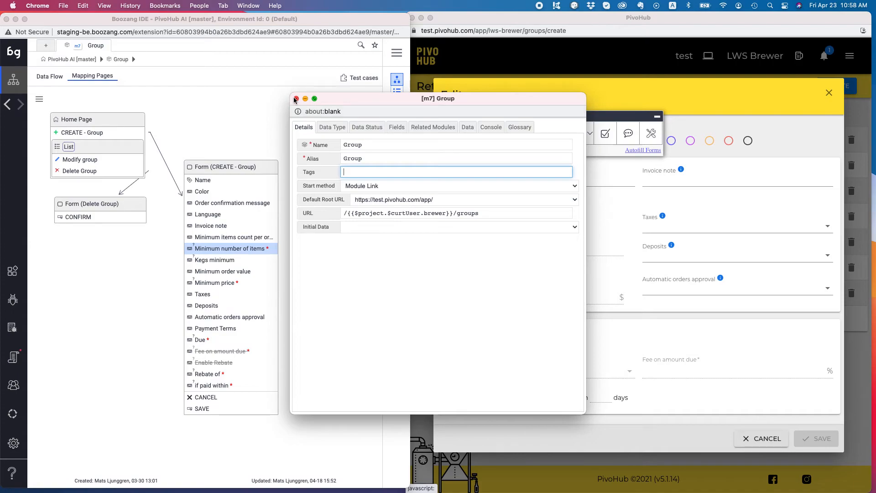
pyautogui.click(366, 127)
pyautogui.click(349, 162)
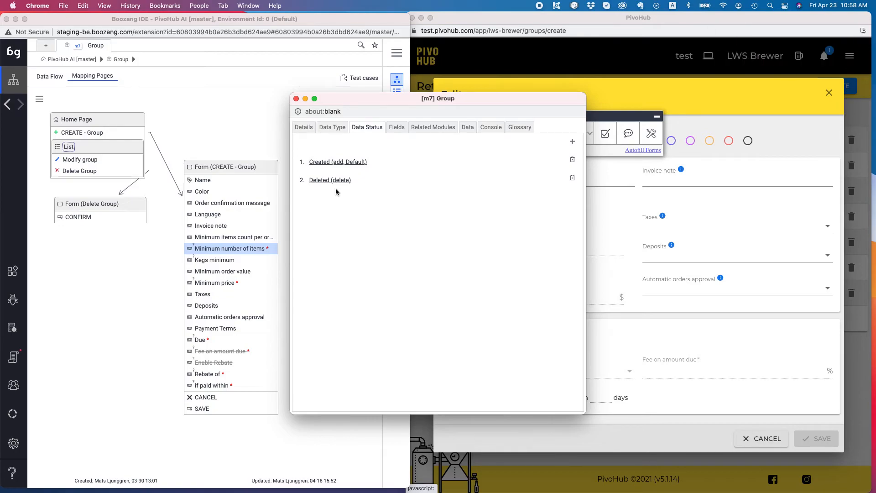
pyautogui.click(296, 98)
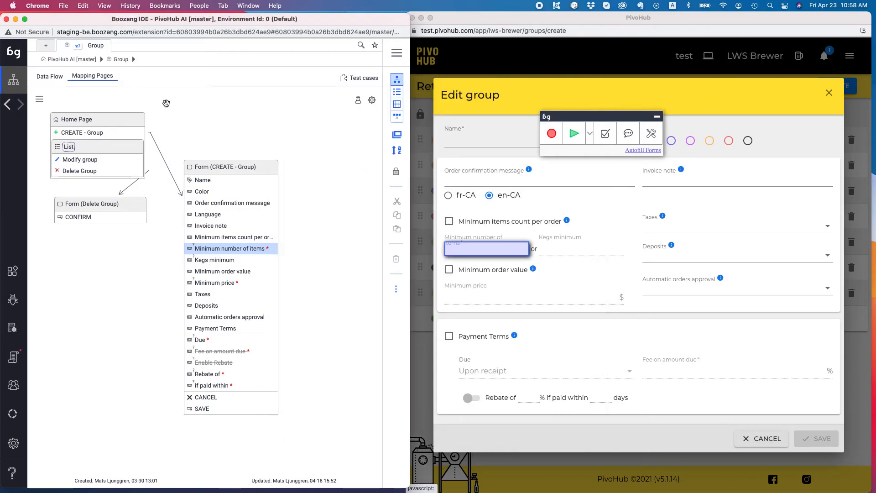
pyautogui.click(51, 60)
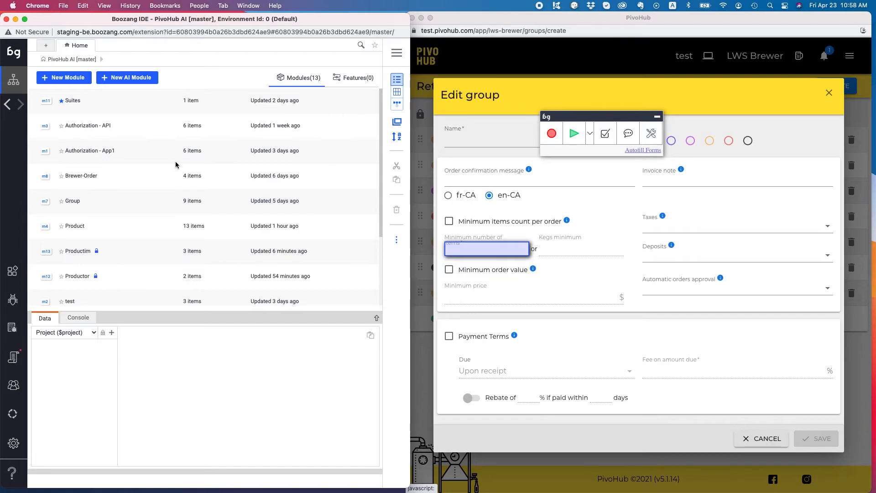
# Step: Jump from Product's Format entry into the Format module and reload the page
pyautogui.click(80, 227)
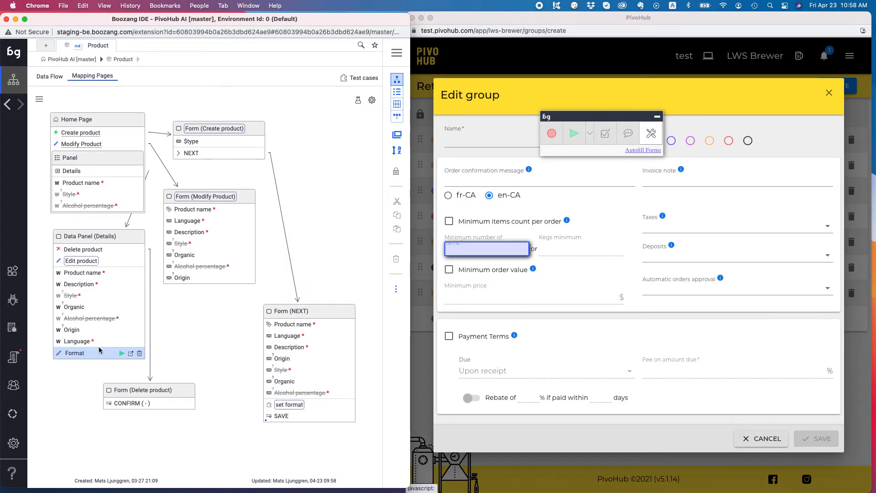
pyautogui.click(82, 355)
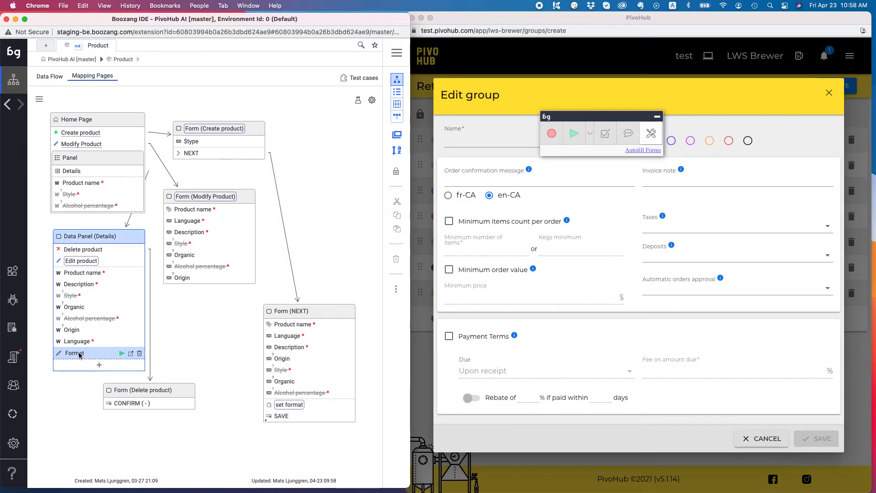
pyautogui.click(132, 354)
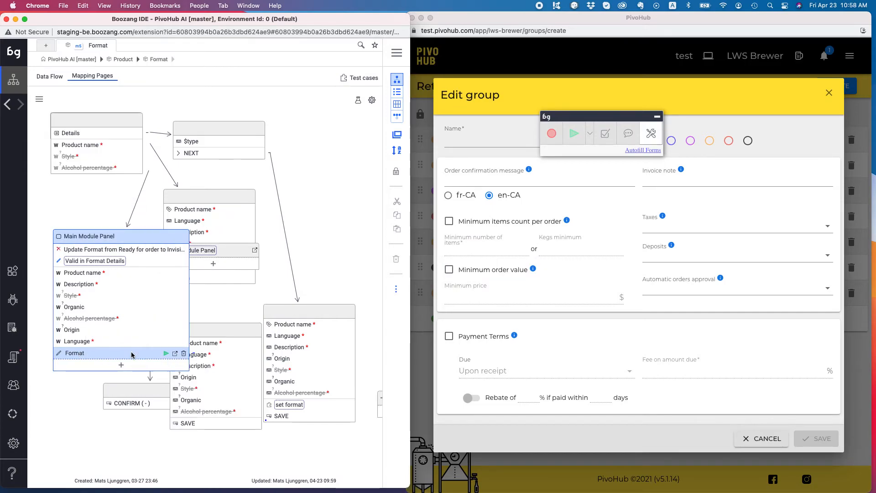
pyautogui.rightClick(237, 51)
pyautogui.click(248, 76)
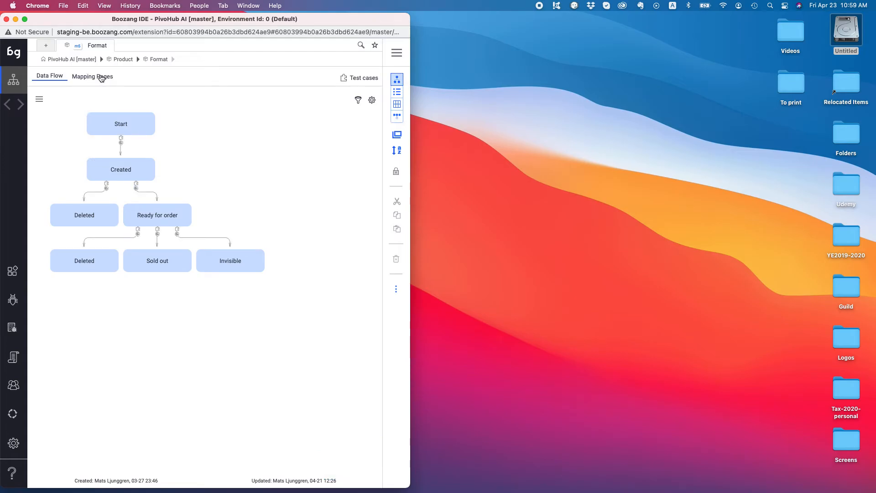
# Step: Show the Format module's Mapping Pages, then open its settings window
pyautogui.click(101, 78)
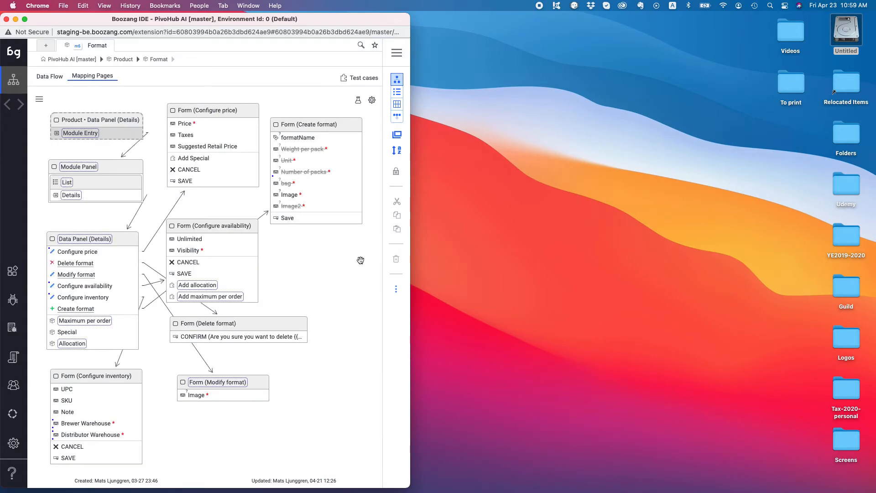
pyautogui.moveTo(76, 285)
pyautogui.click(363, 79)
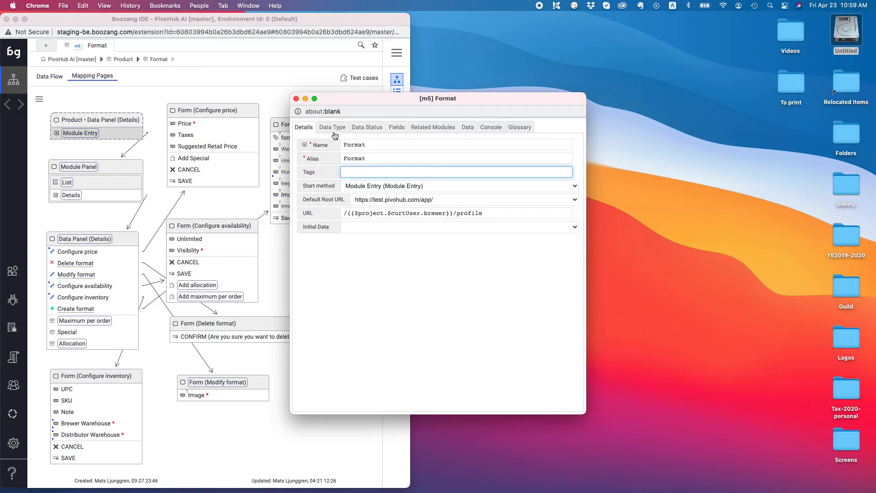
# Step: Review the Format module's data types and five statuses, then close settings and show its data flow
pyautogui.click(334, 127)
pyautogui.click(367, 128)
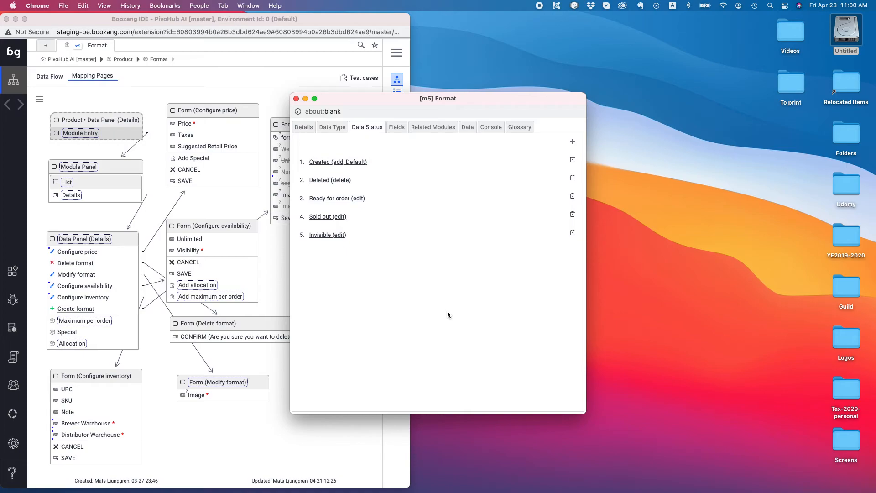
pyautogui.click(296, 98)
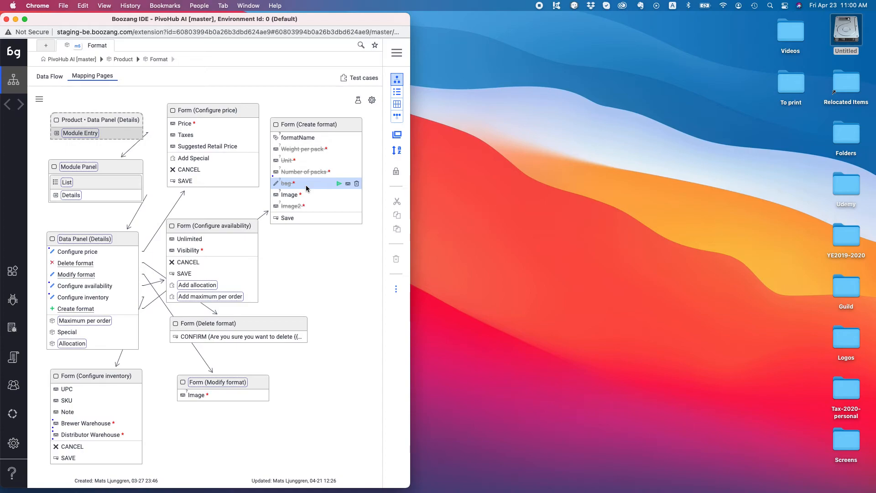
pyautogui.click(47, 77)
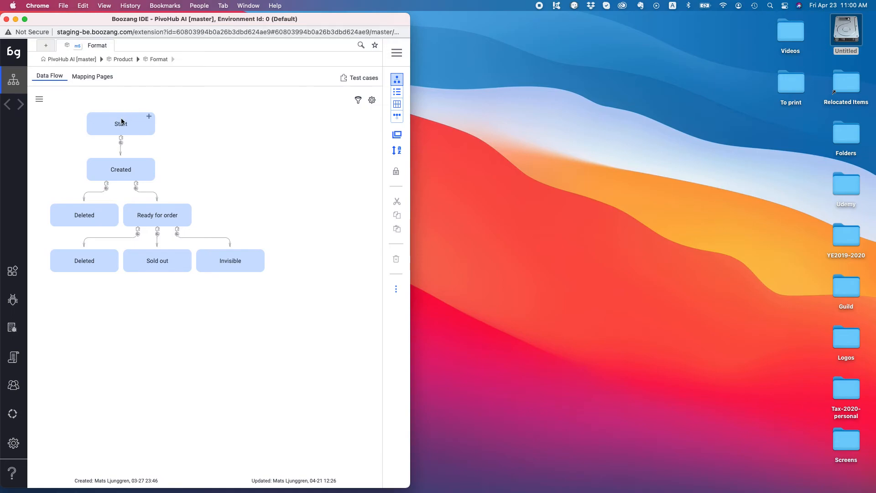
# Step: Open the Start→Created flow settings, review its roles, data types and dependencies, then open Add Format's scenario data
pyautogui.click(121, 122)
pyautogui.click(124, 166)
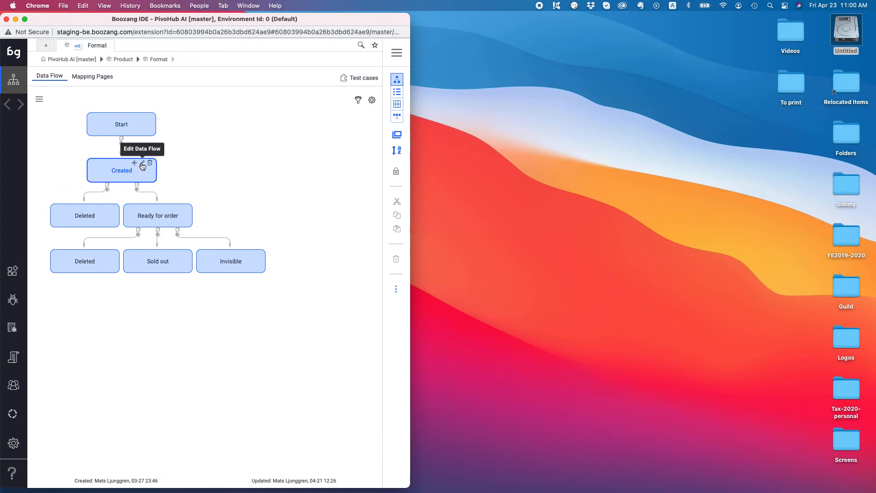
pyautogui.click(142, 163)
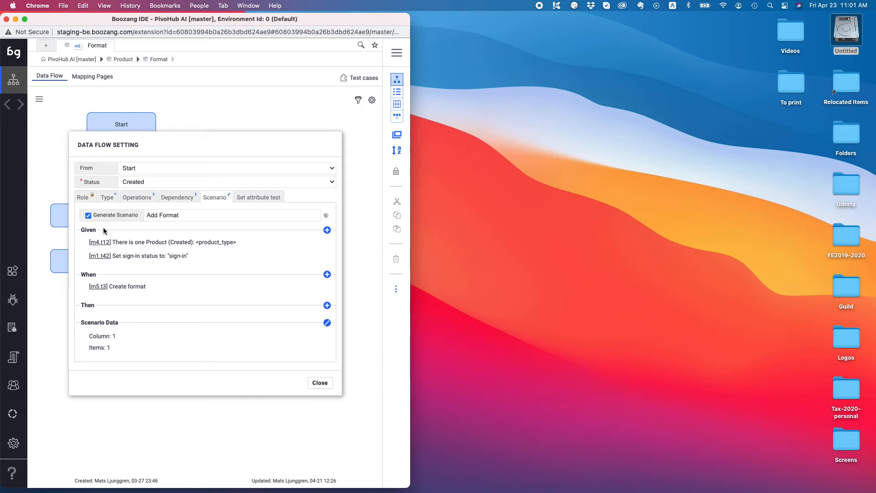
pyautogui.click(83, 197)
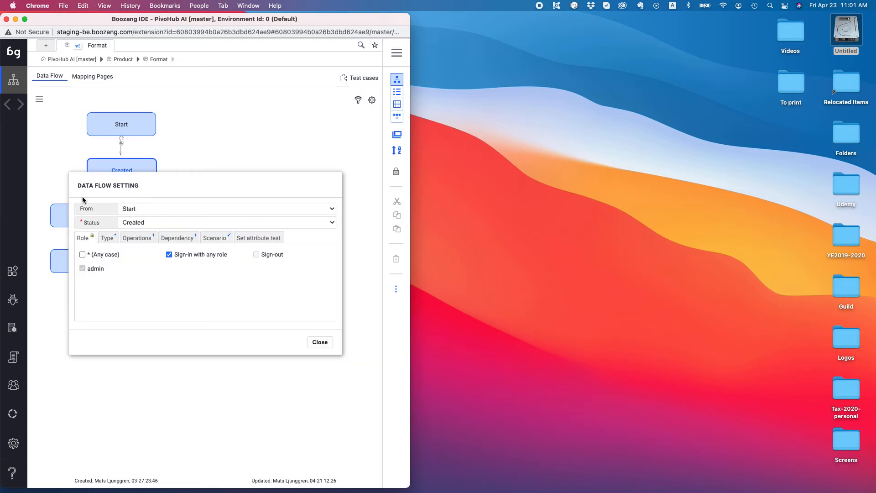
pyautogui.click(109, 241)
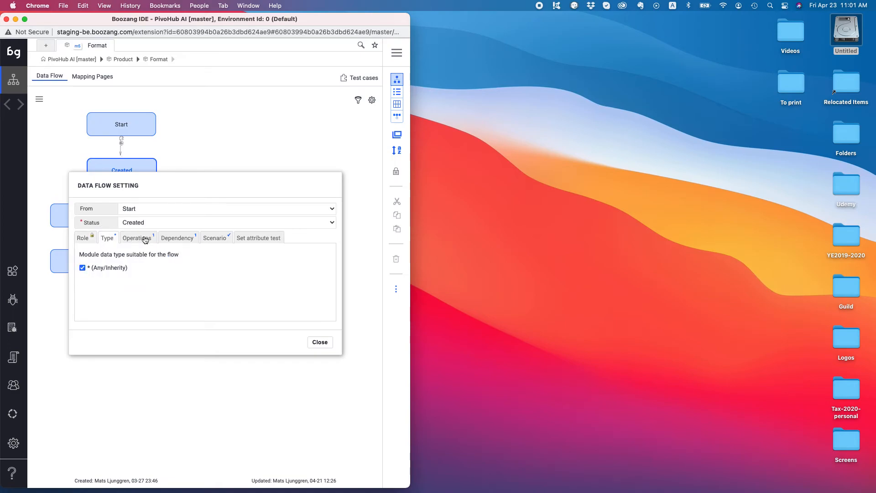
pyautogui.click(176, 239)
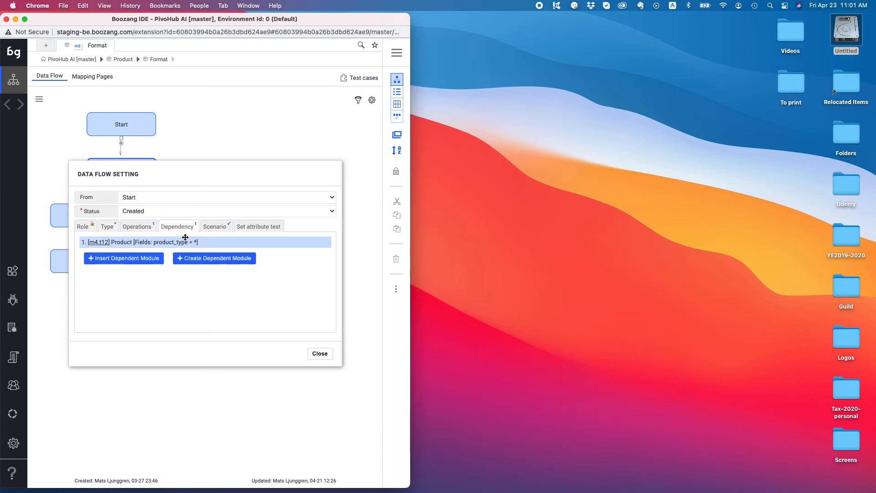
pyautogui.click(218, 228)
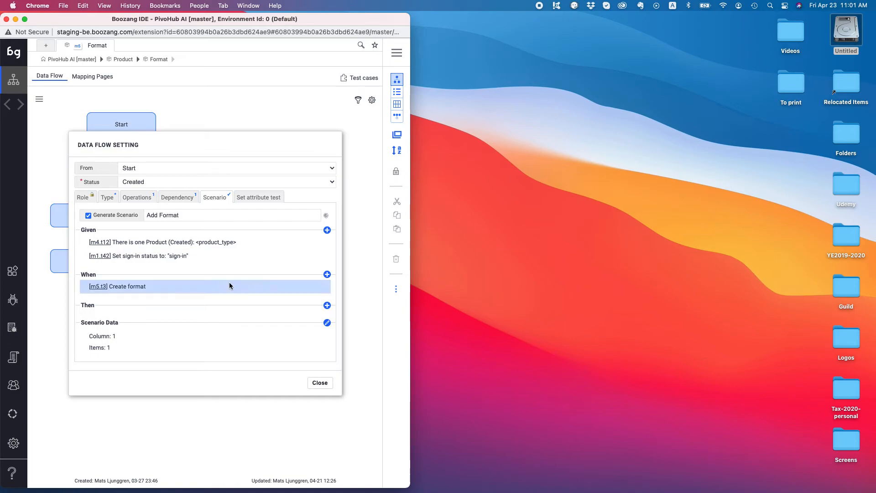
pyautogui.click(326, 323)
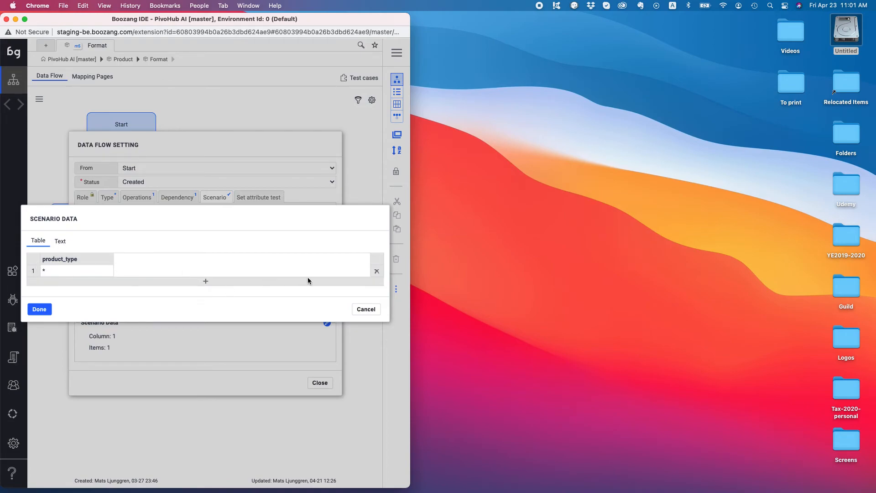
# Step: Cancel the Add Format scenario data unchanged and close the Start→Created flow settings
pyautogui.click(365, 309)
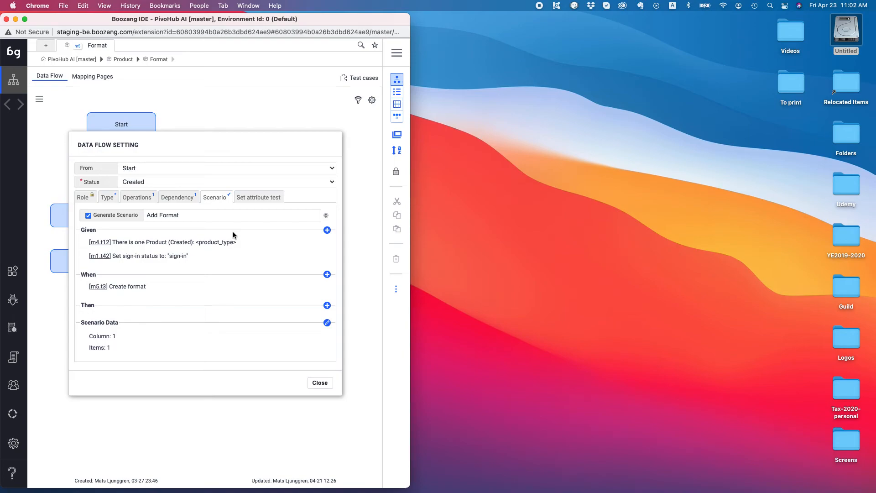
pyautogui.click(319, 382)
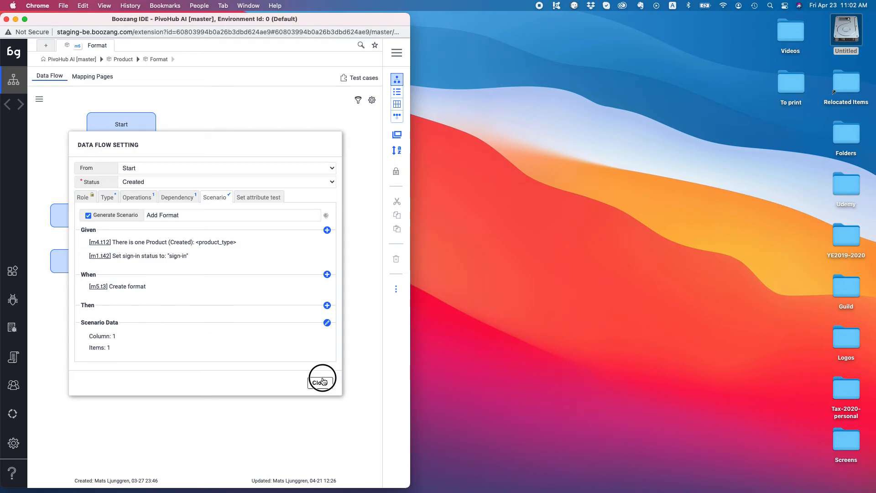
# Step: Create a new data status named 'Ready for return' from the add-flow-step form after Ready for order
pyautogui.moveTo(185, 214)
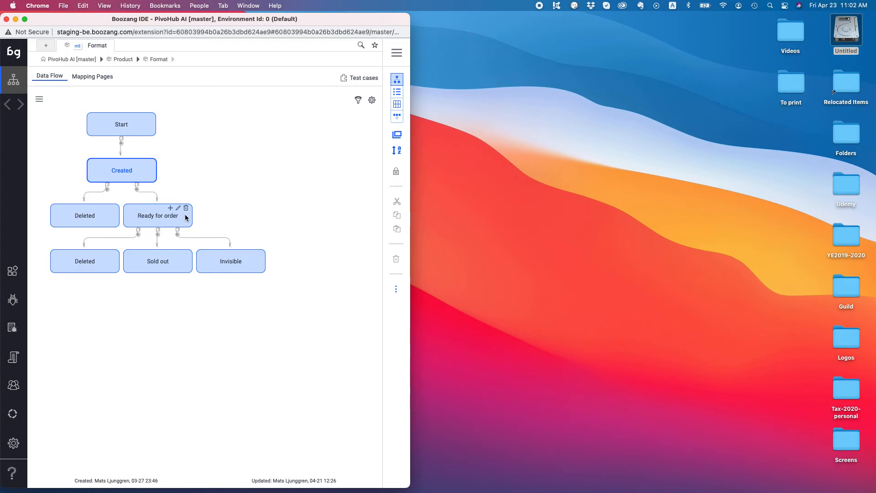
pyautogui.click(179, 208)
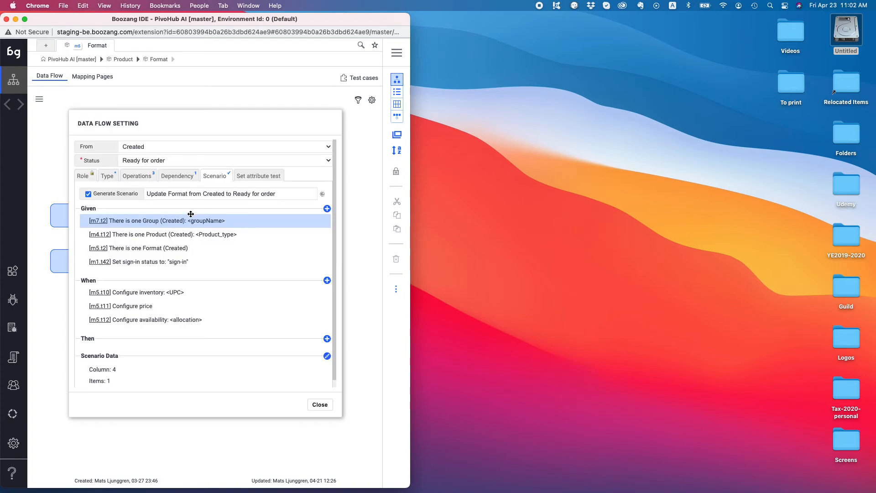
pyautogui.click(321, 410)
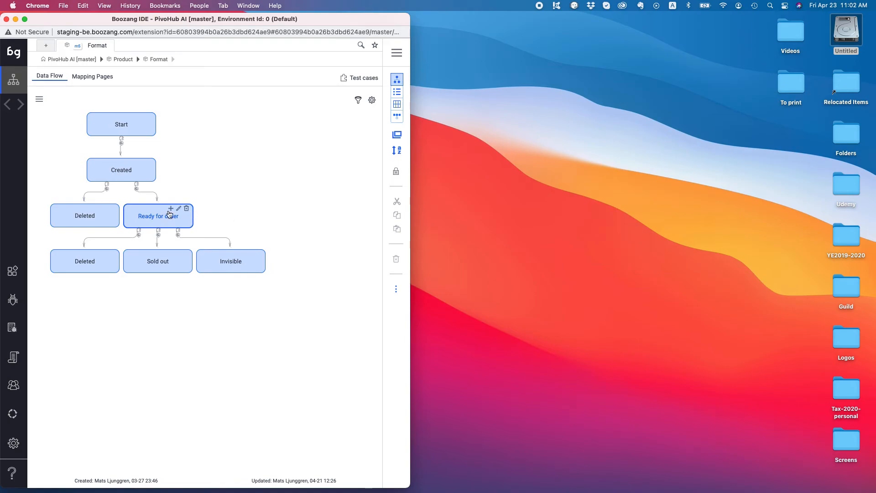
pyautogui.click(172, 210)
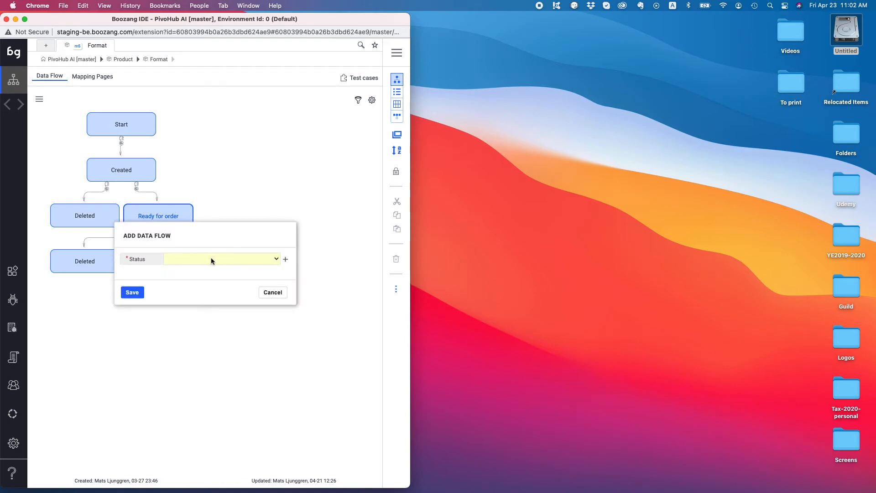
pyautogui.click(194, 261)
pyautogui.click(192, 259)
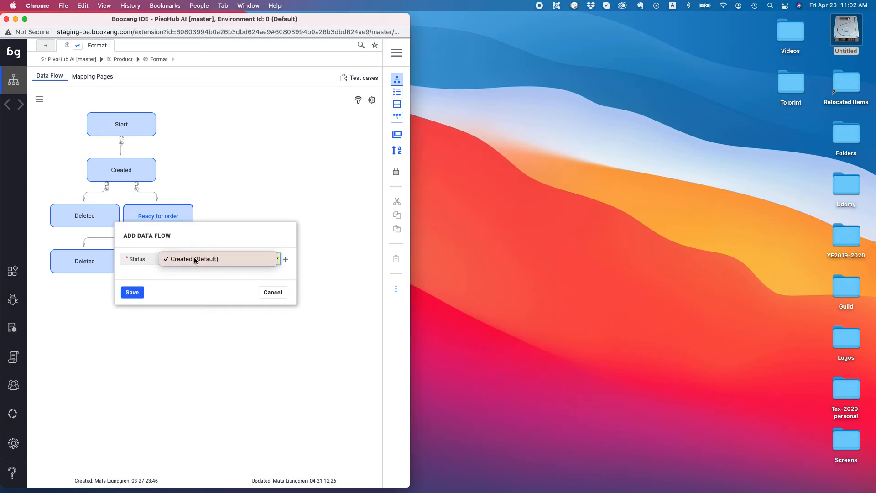
pyautogui.click(285, 259)
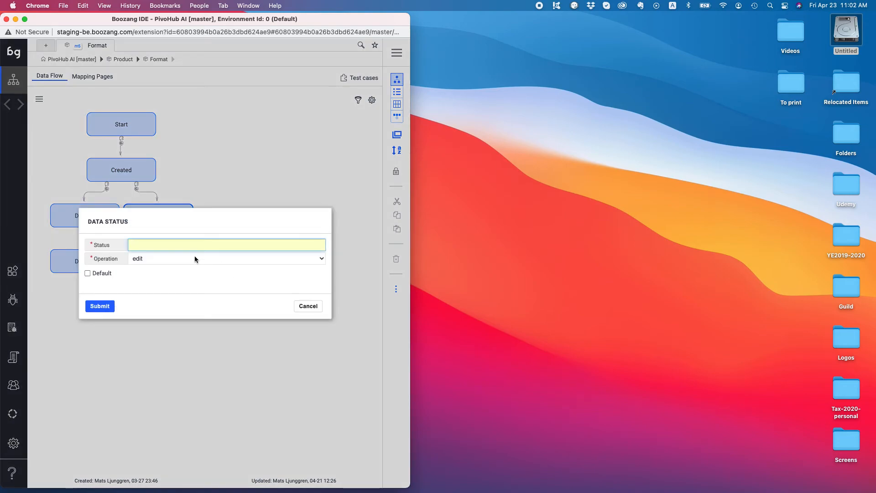
pyautogui.write('Ready for return')
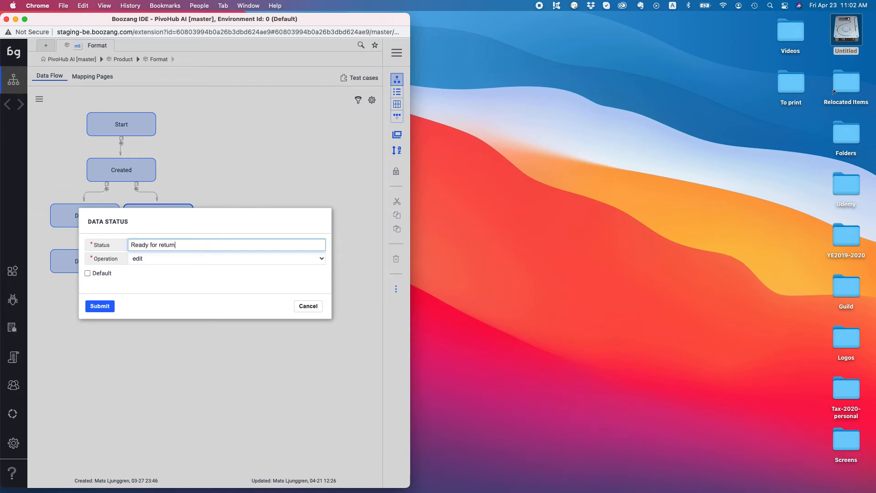
pyautogui.press('Return')
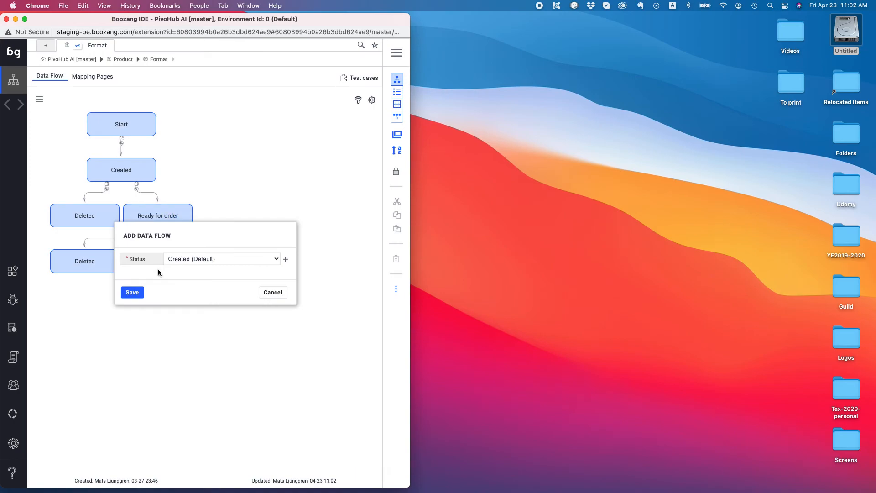
pyautogui.click(266, 293)
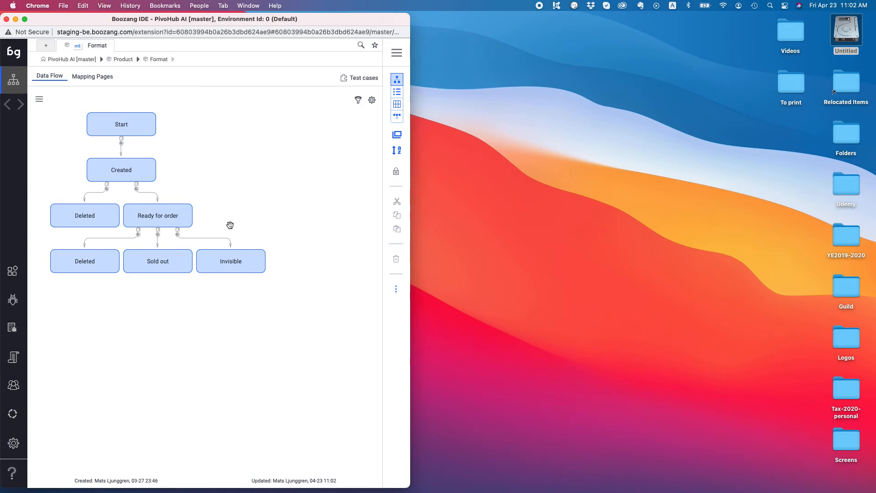
# Step: Add a flow step after Ready for order with status Ready for returns and save it
pyautogui.click(172, 209)
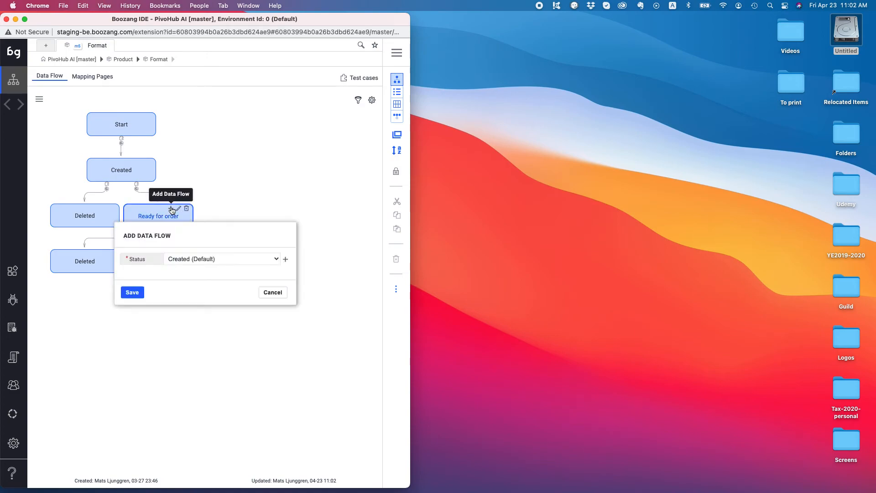
pyautogui.click(192, 258)
pyautogui.click(196, 269)
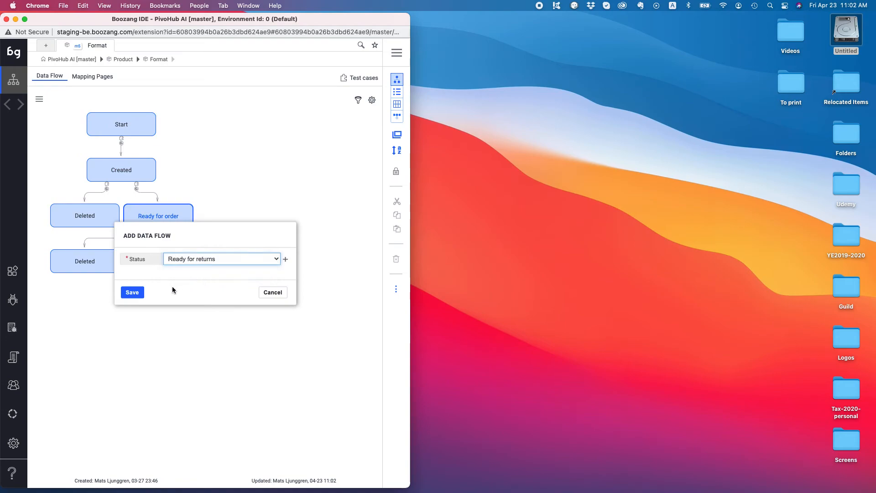
pyautogui.click(132, 292)
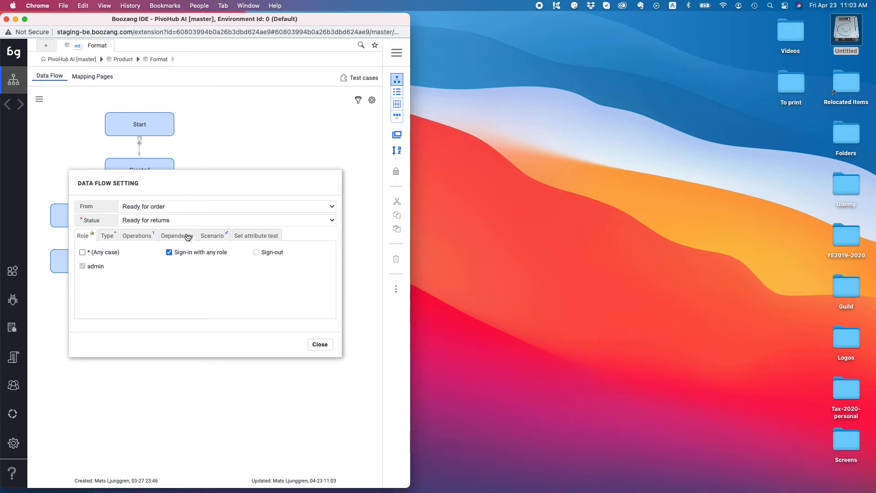
# Step: Close the Ready for returns settings and review the Created→Ready for order flow settings
pyautogui.click(343, 351)
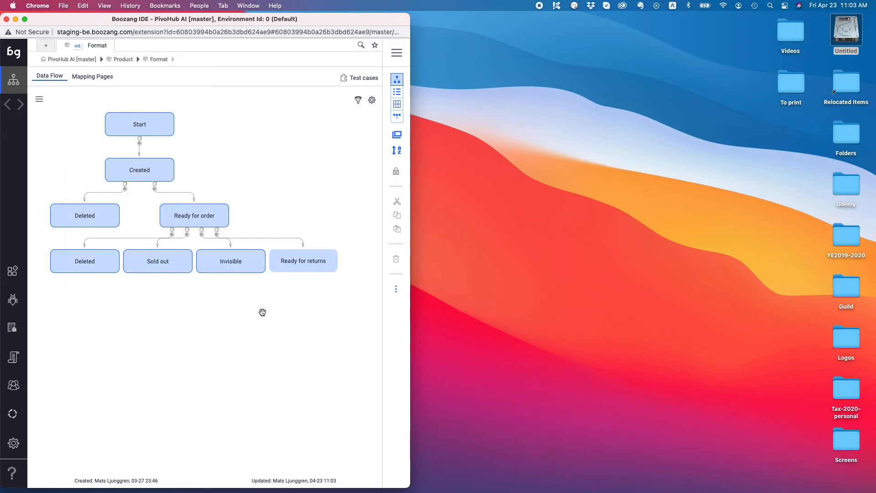
pyautogui.click(156, 188)
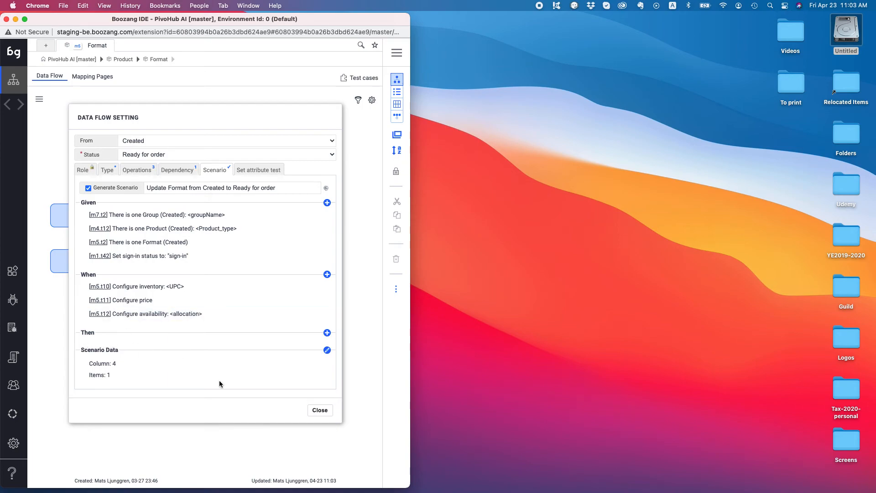
pyautogui.click(320, 409)
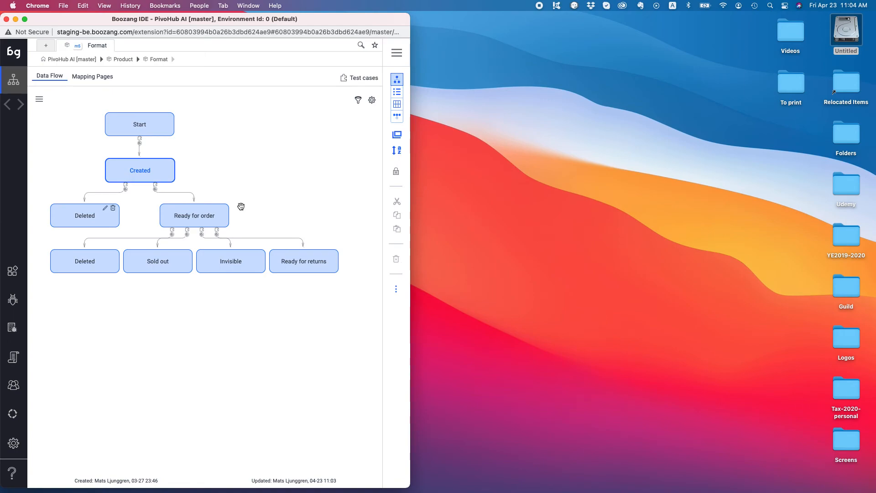
pyautogui.moveTo(167, 120)
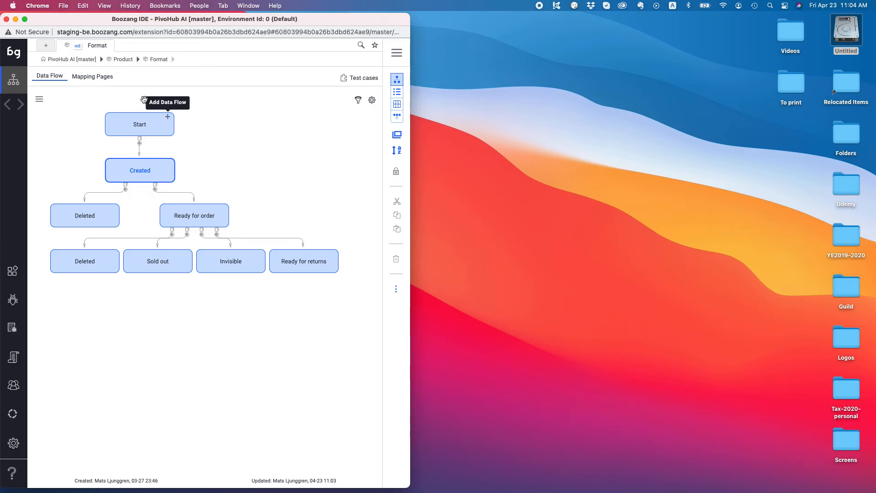
# Step: On the Format module's Mapping Pages, pick Add Format from the Test cases list
pyautogui.click(99, 78)
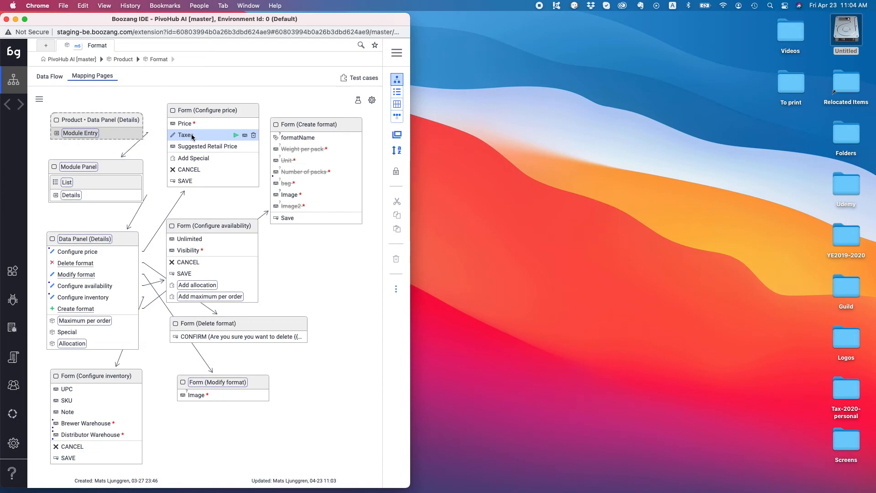
pyautogui.click(191, 137)
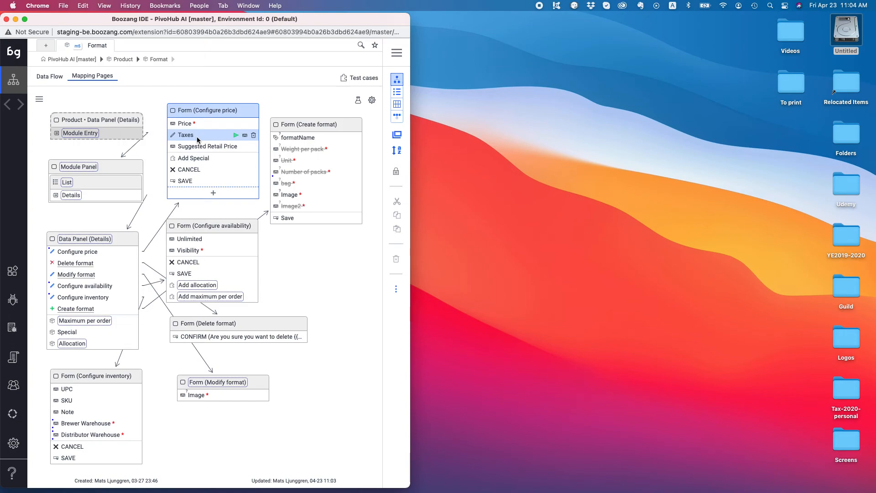
pyautogui.click(363, 79)
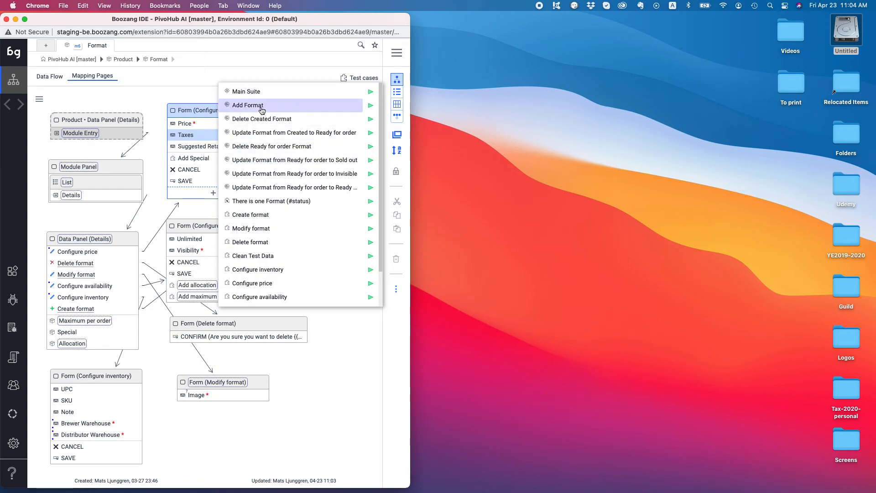
pyautogui.click(262, 109)
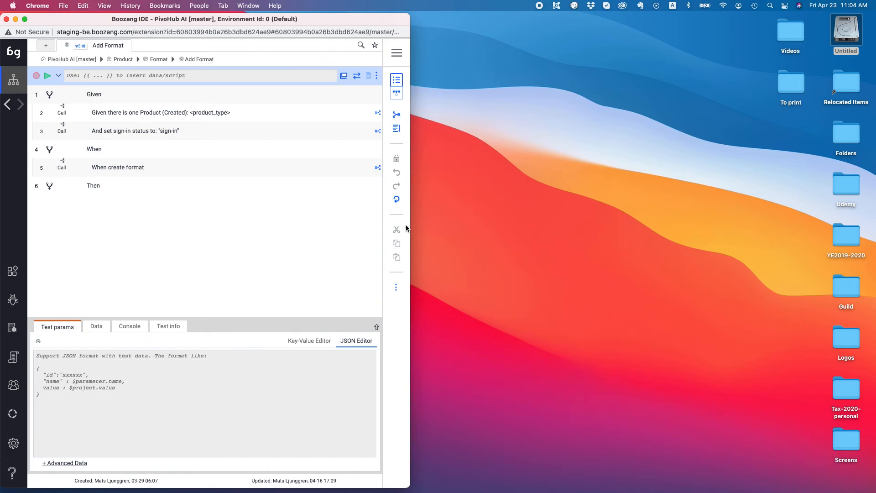
# Step: Rebuild all actions of Add Format, then return to the Product module's test case list
pyautogui.click(396, 199)
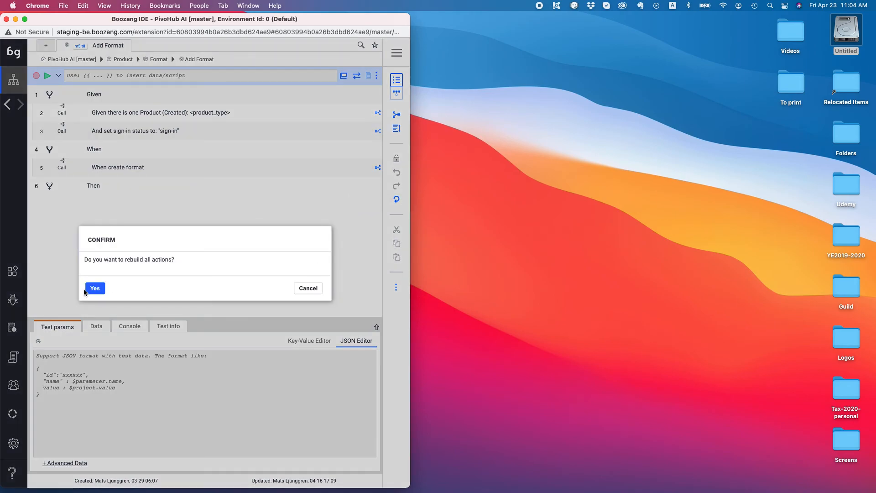
pyautogui.click(102, 287)
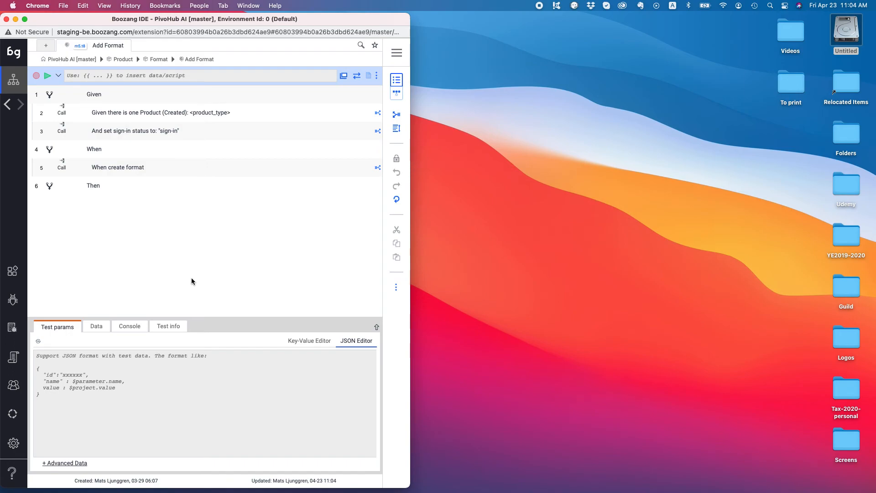
pyautogui.click(118, 58)
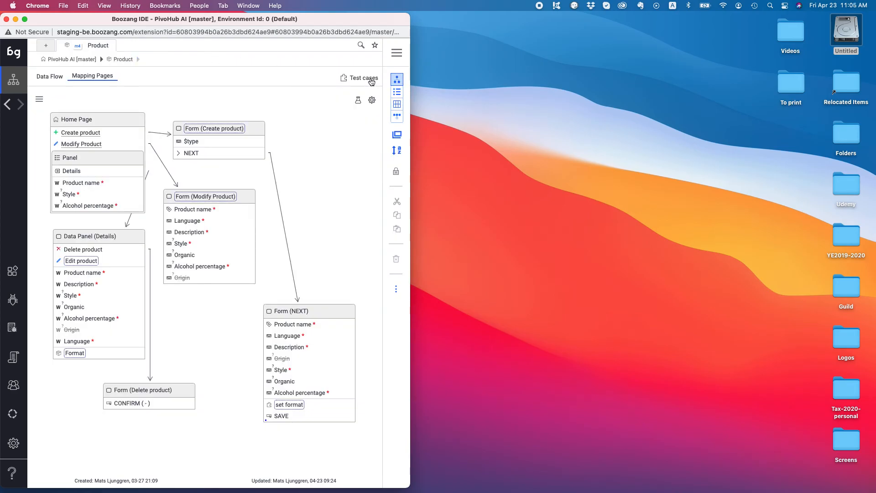
pyautogui.click(372, 82)
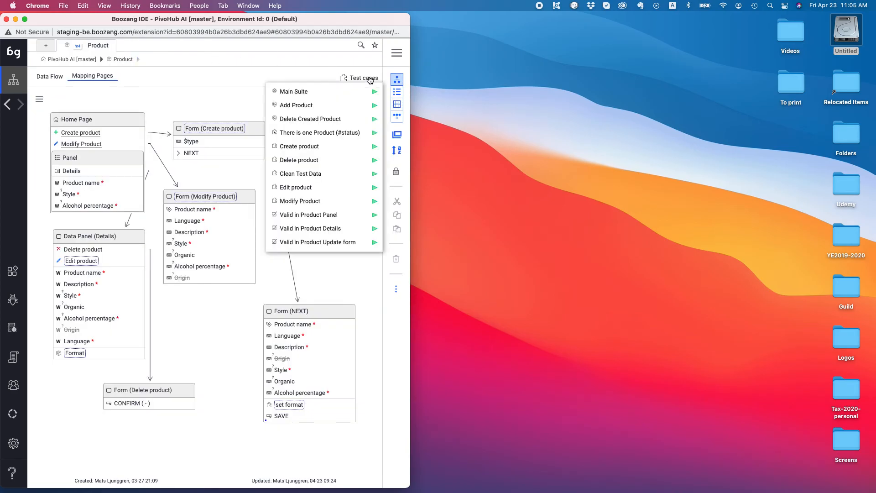
# Step: Open the Add Product test case and run it against the PivoHub site
pyautogui.click(314, 108)
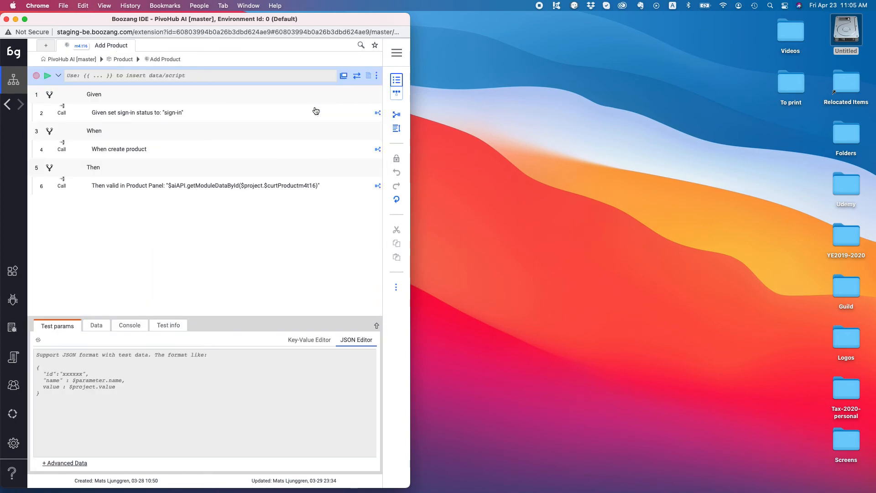
pyautogui.click(44, 79)
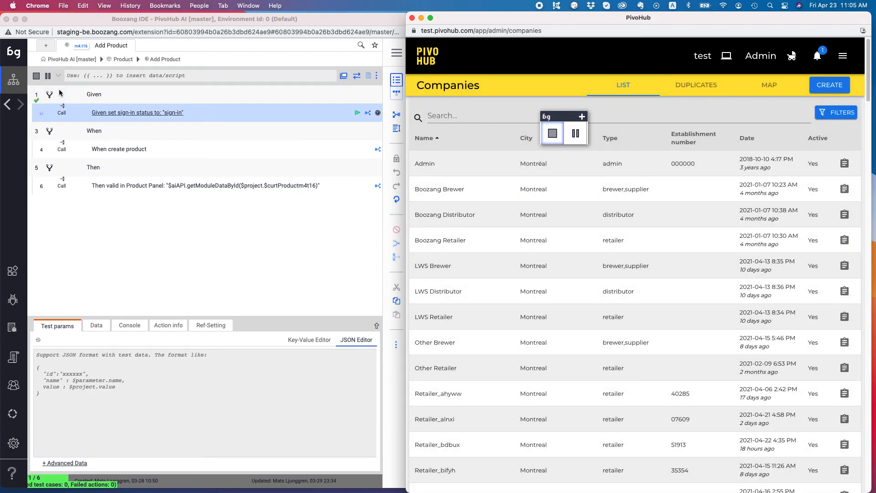
pyautogui.click(59, 93)
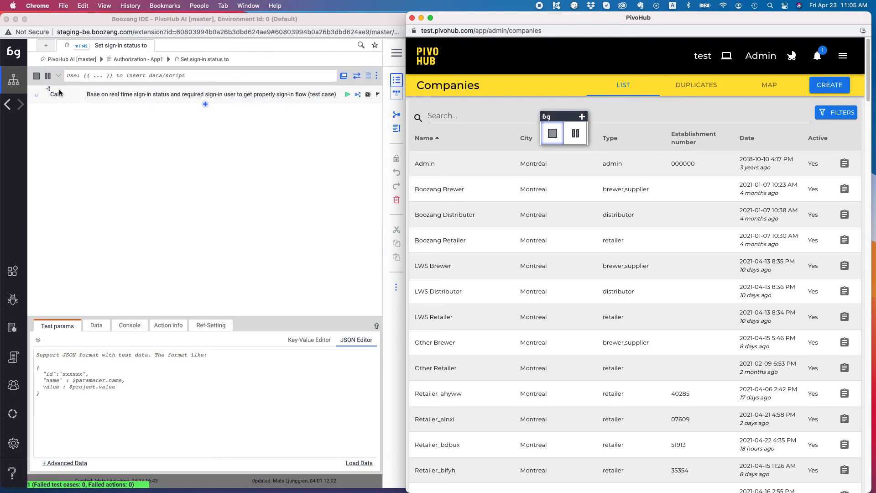